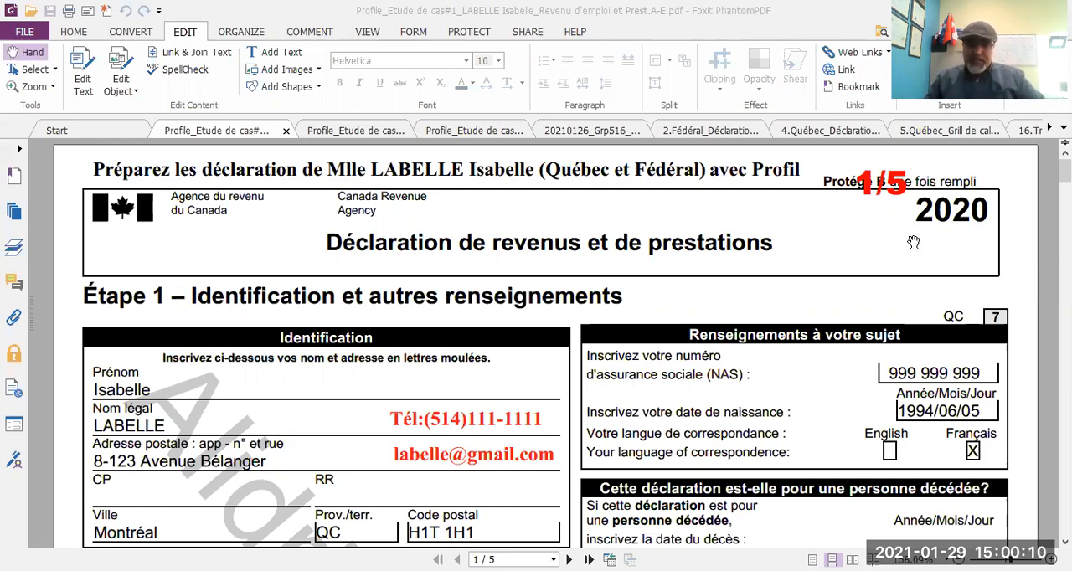
Review the case-study PDF from the identification page through the RL-1 slip to the T4E slip on page 5.
scroll(914, 242, "down", 20)
scroll(914, 242, "down", 15)
scroll(913, 242, "down", 15)
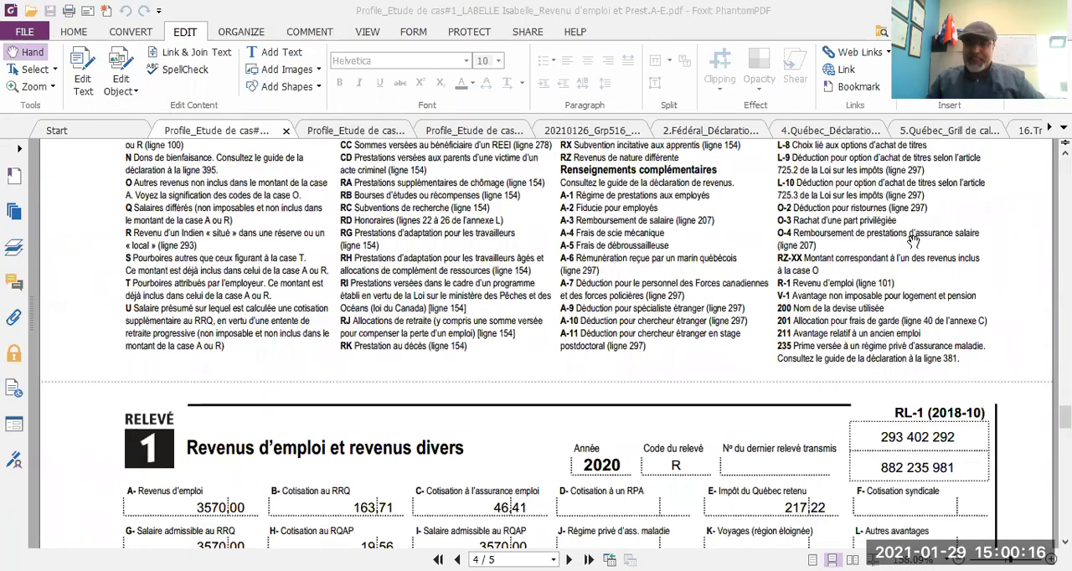
scroll(914, 242, "down", 15)
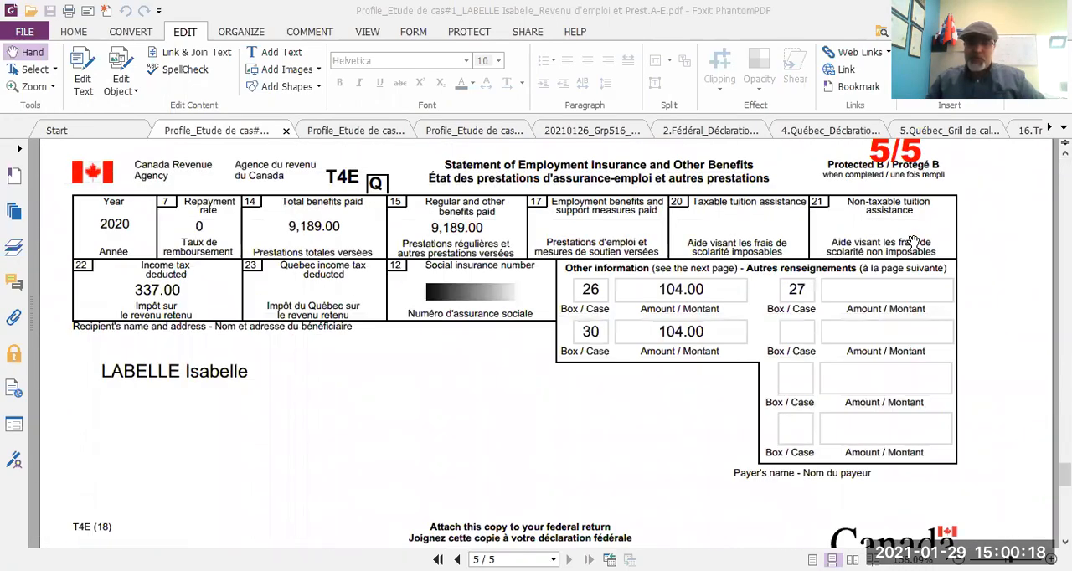
scroll(913, 242, "up", 2)
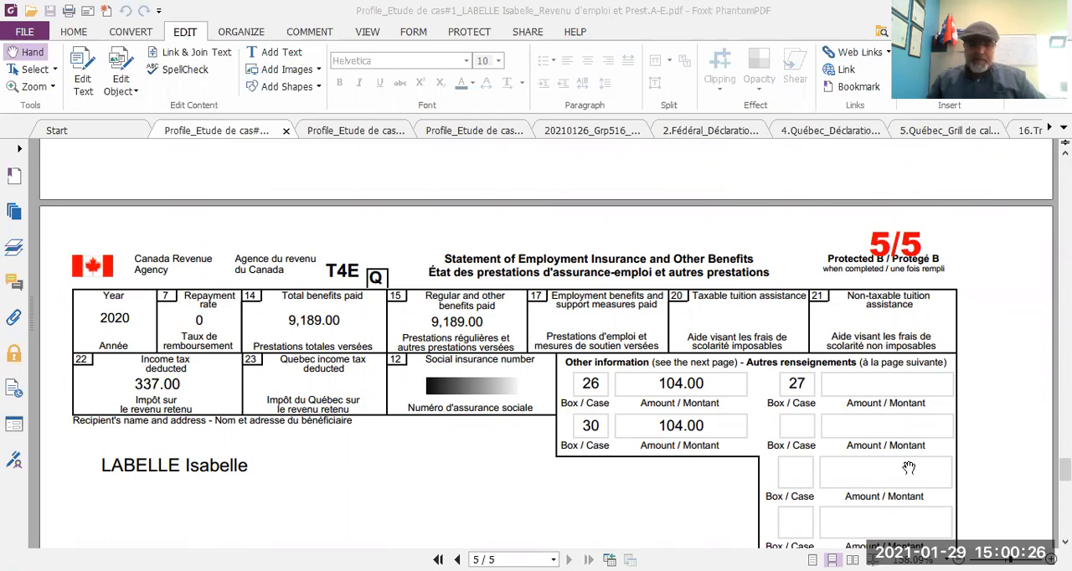
Switch to ProFile and display the T4 slip form of the open 2020 return.
key("alt+Tab")
left_click(549, 45)
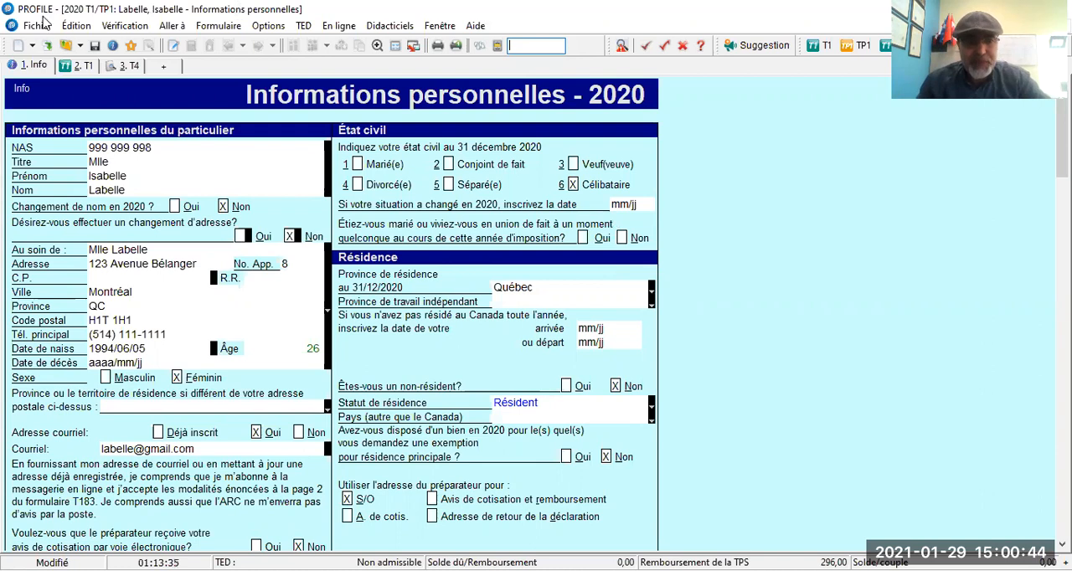
left_click(126, 67)
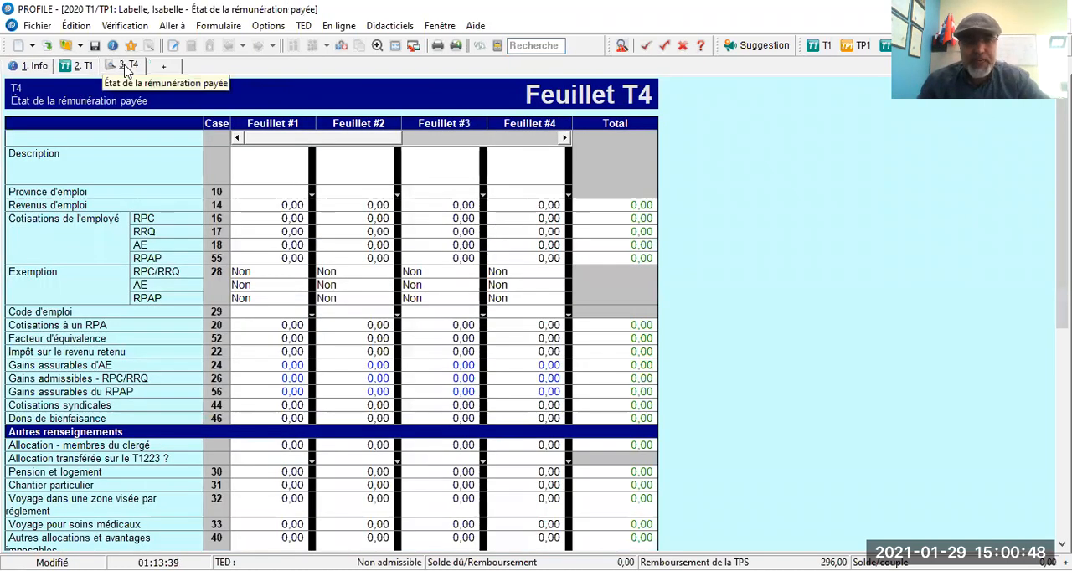
left_click(154, 67)
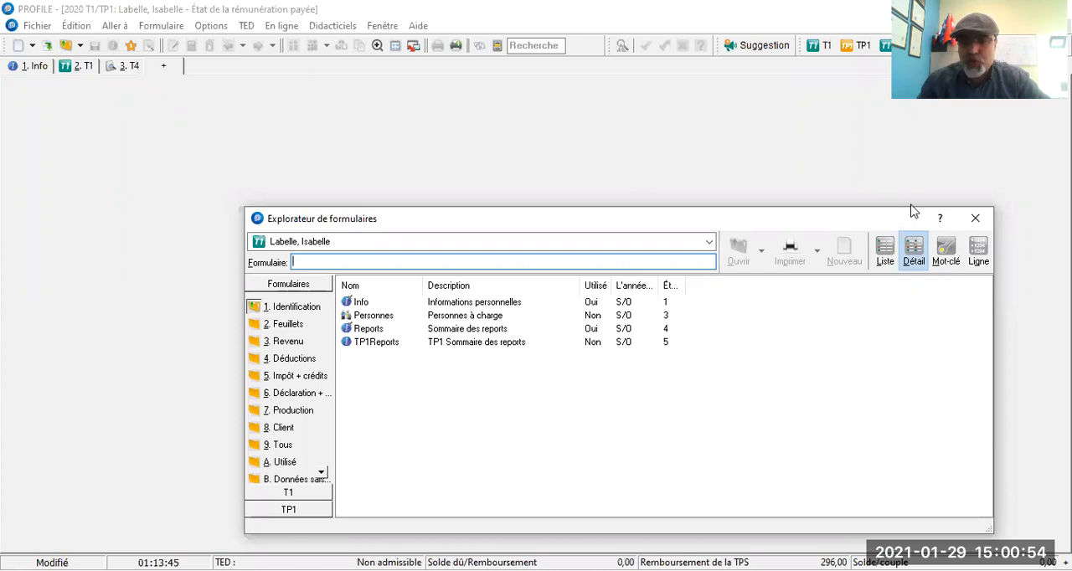
left_click(975, 219)
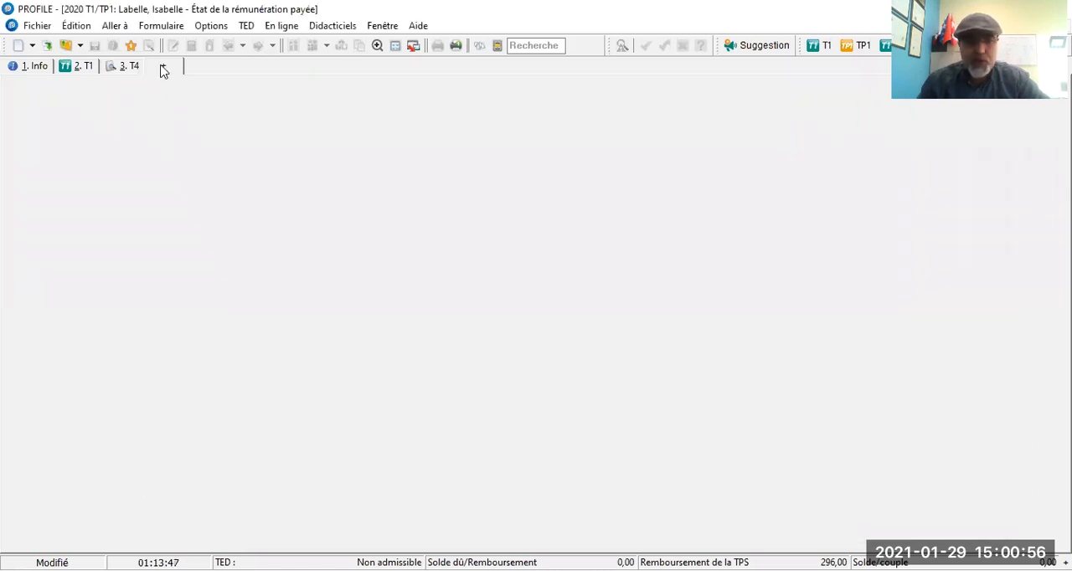
left_click(127, 67)
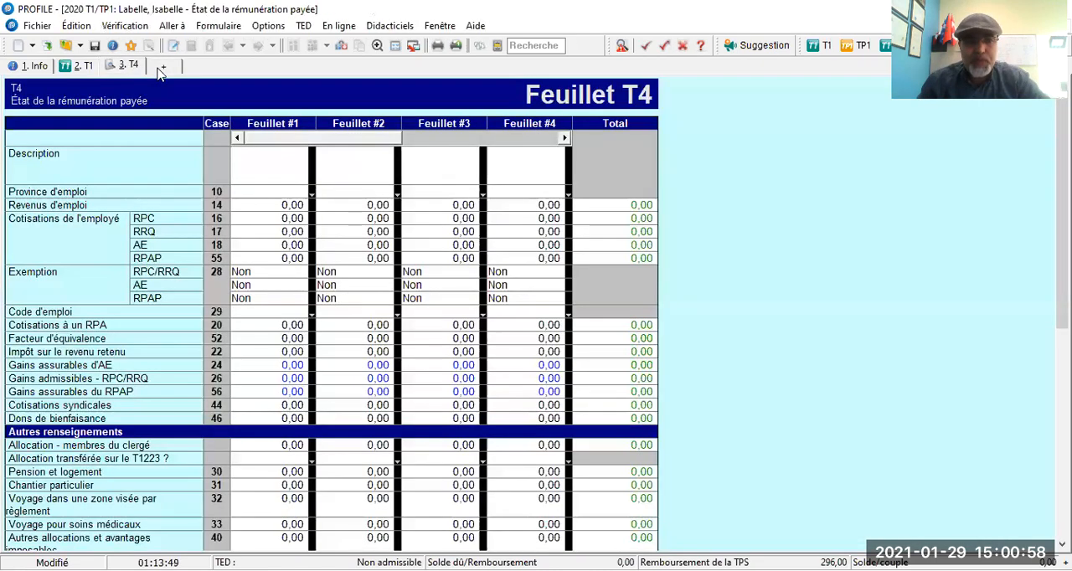
Try entering t500 as the form name in the form explorer, and leave it without opening a form.
left_click(161, 67)
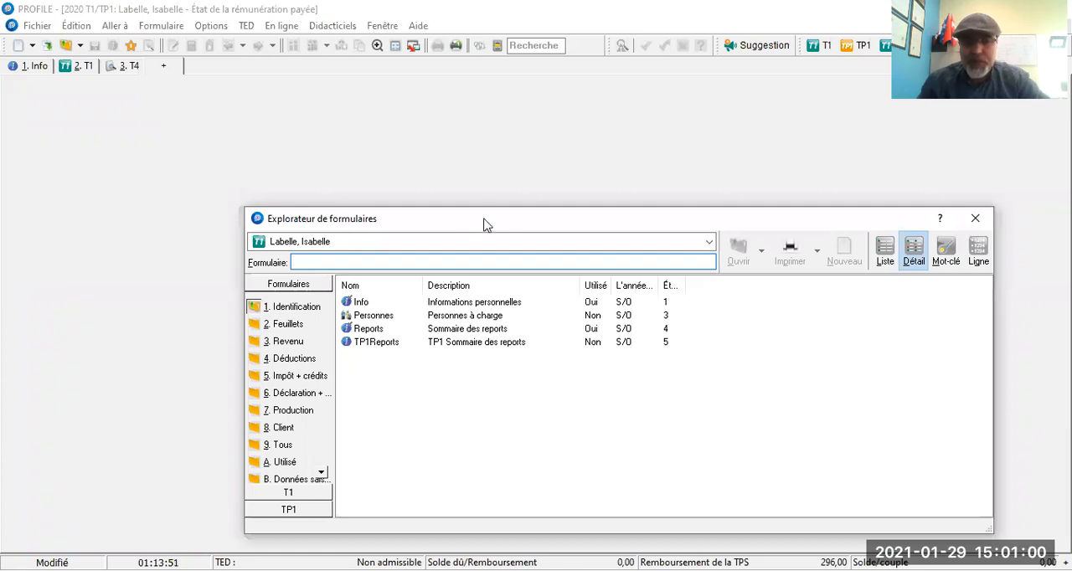
left_click_drag(483, 225, 452, 134)
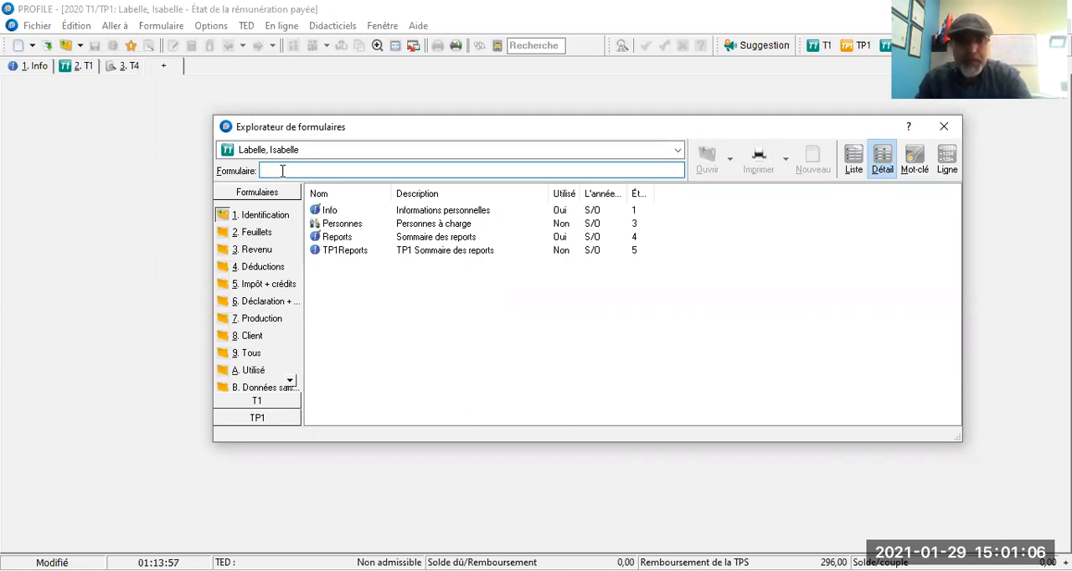
type("t")
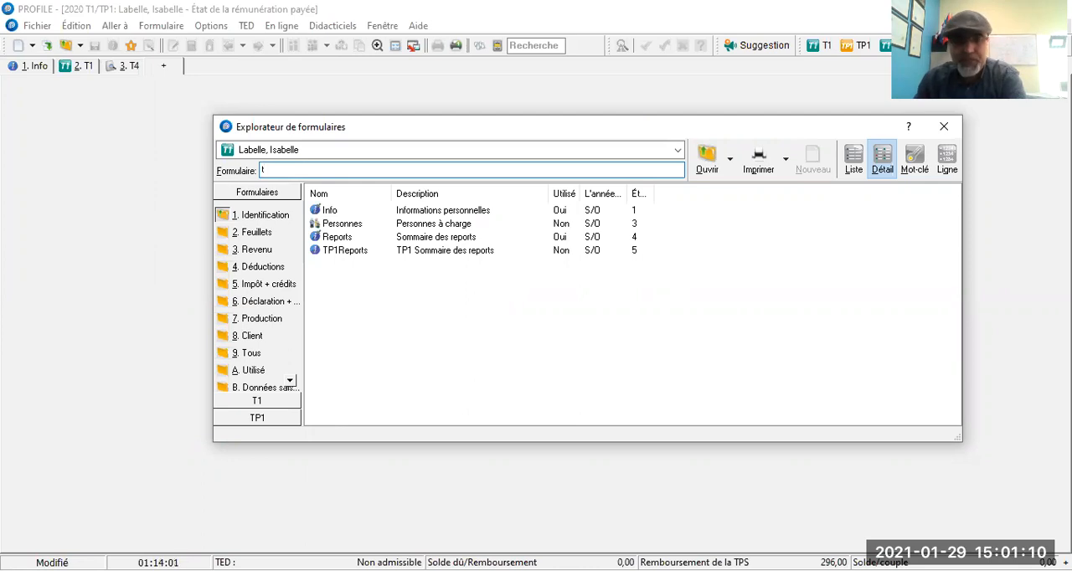
type("500")
key("BackSpace")
key("BackSpace")
key("BackSpace")
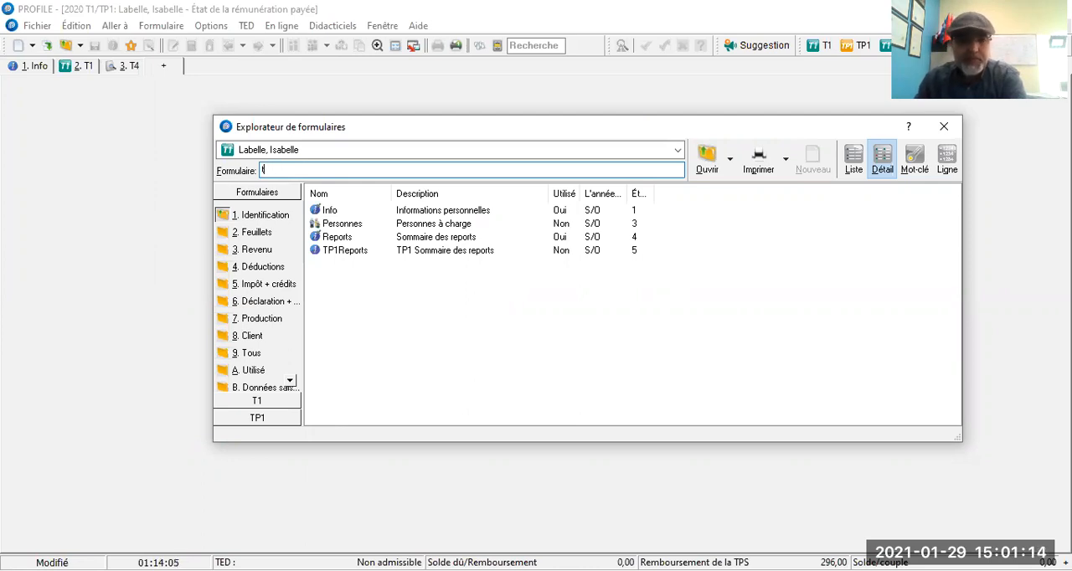
type("500")
key("BackSpace")
key("BackSpace")
key("BackSpace")
key("Escape")
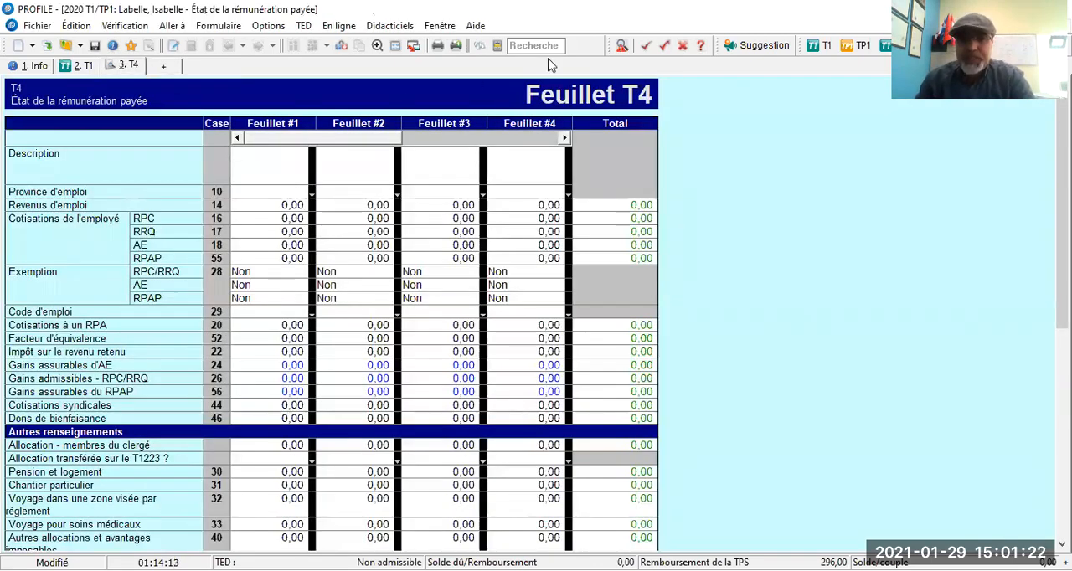
Close the T4 slip form and return to the T1 return.
right_click(142, 161)
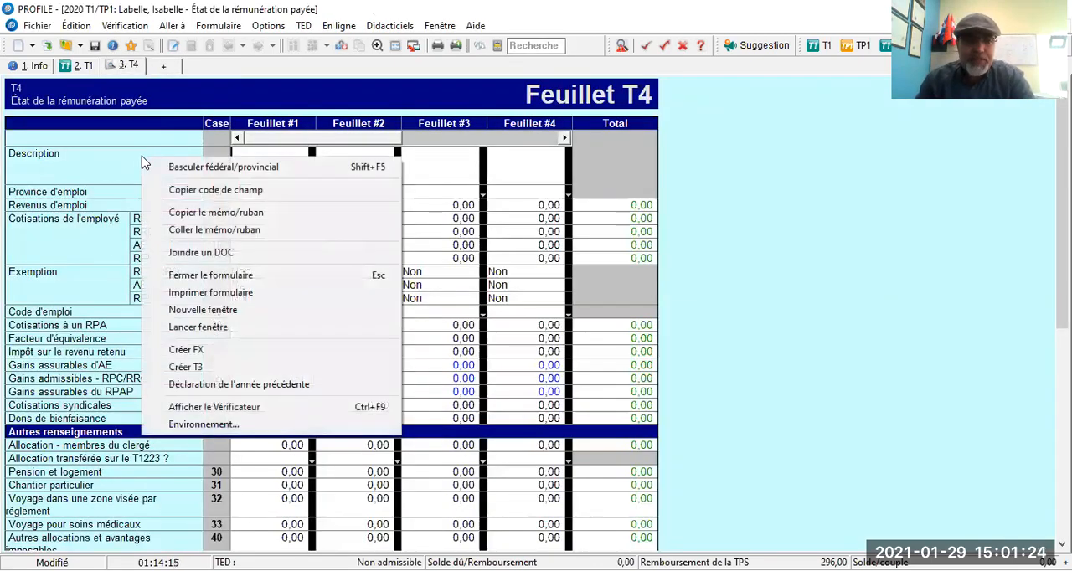
left_click(208, 275)
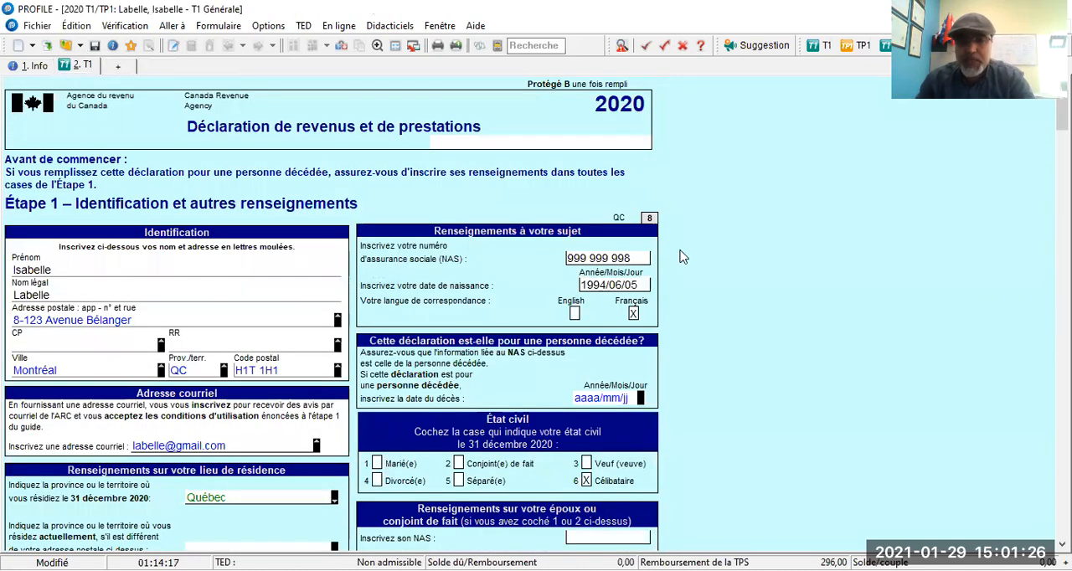
right_click(725, 205)
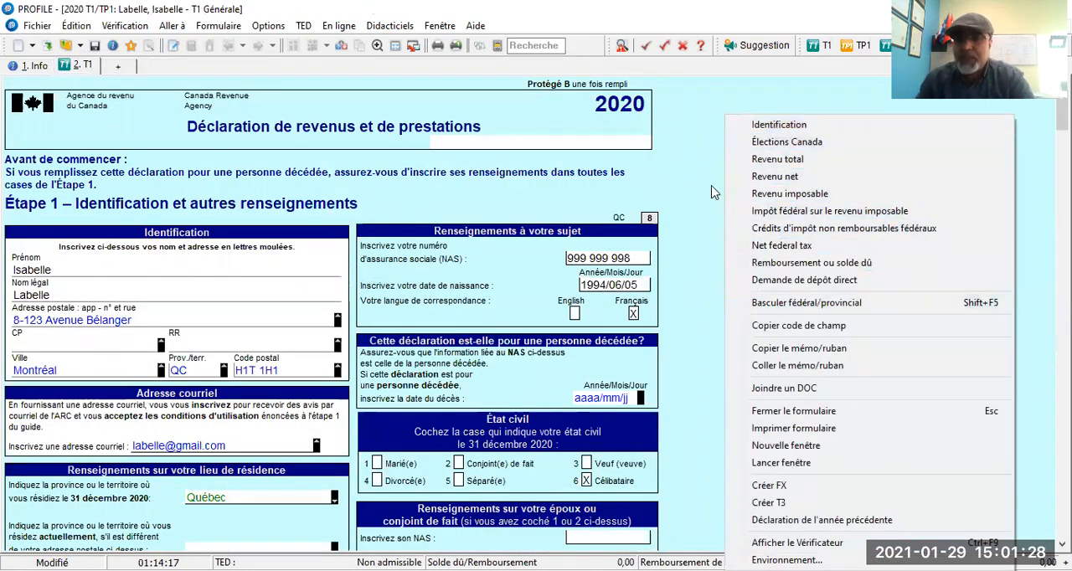
left_click(709, 175)
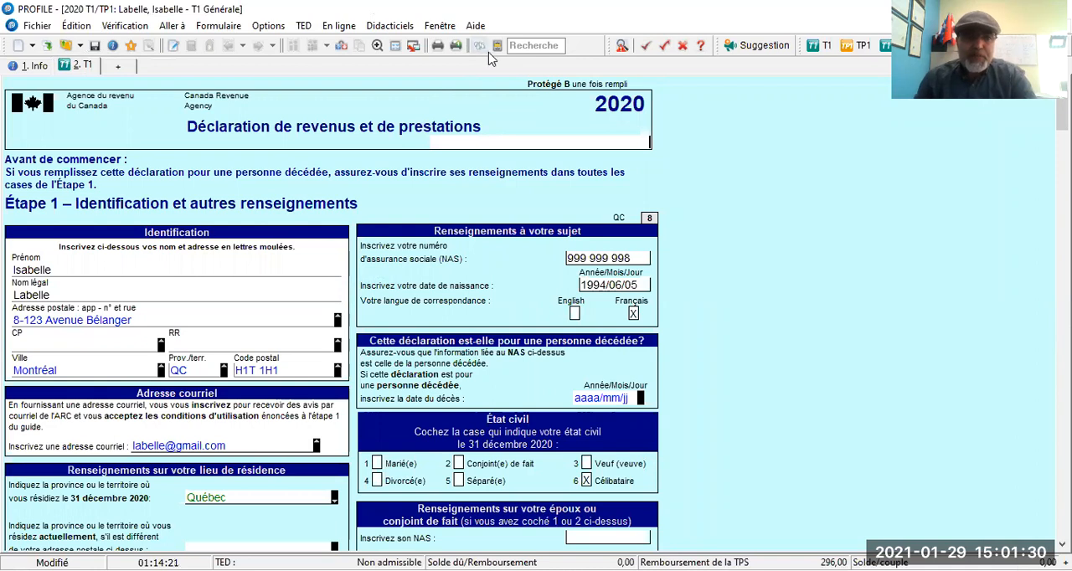
Search the forms for T4, and refine the search to T4E.
left_click(525, 47)
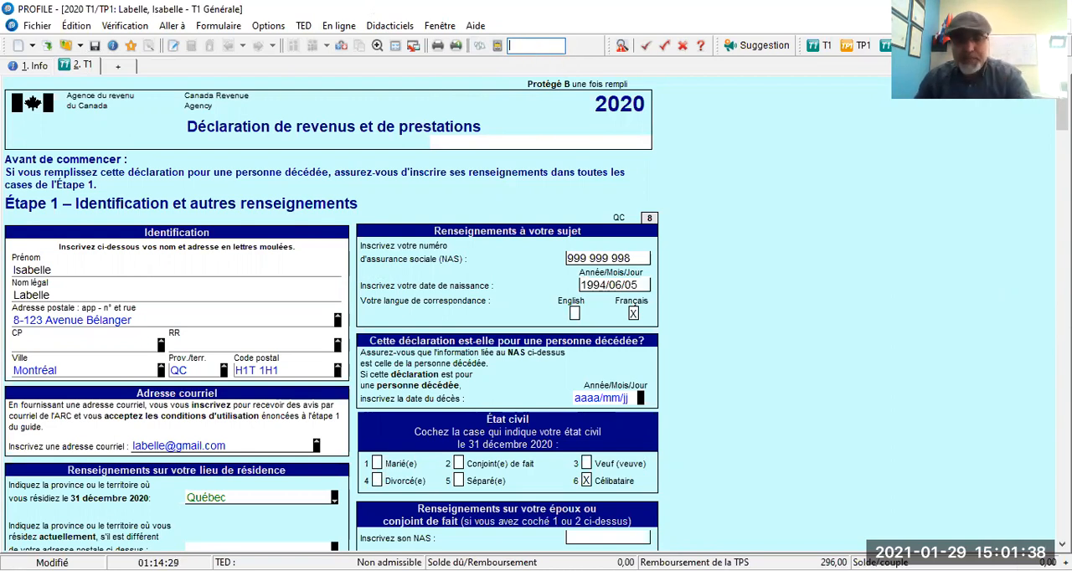
type("T4")
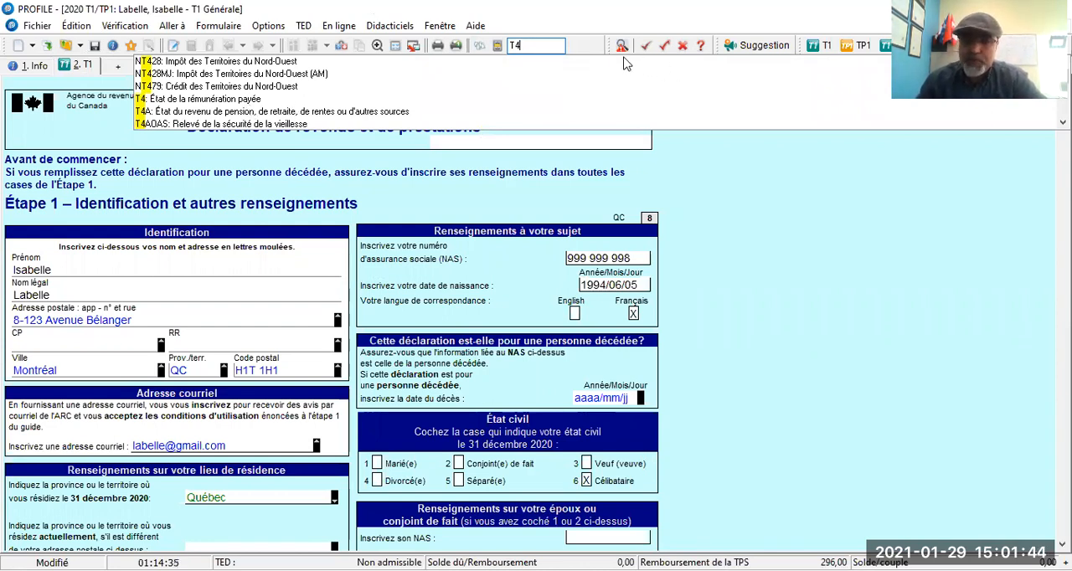
key("BackSpace")
type("E")
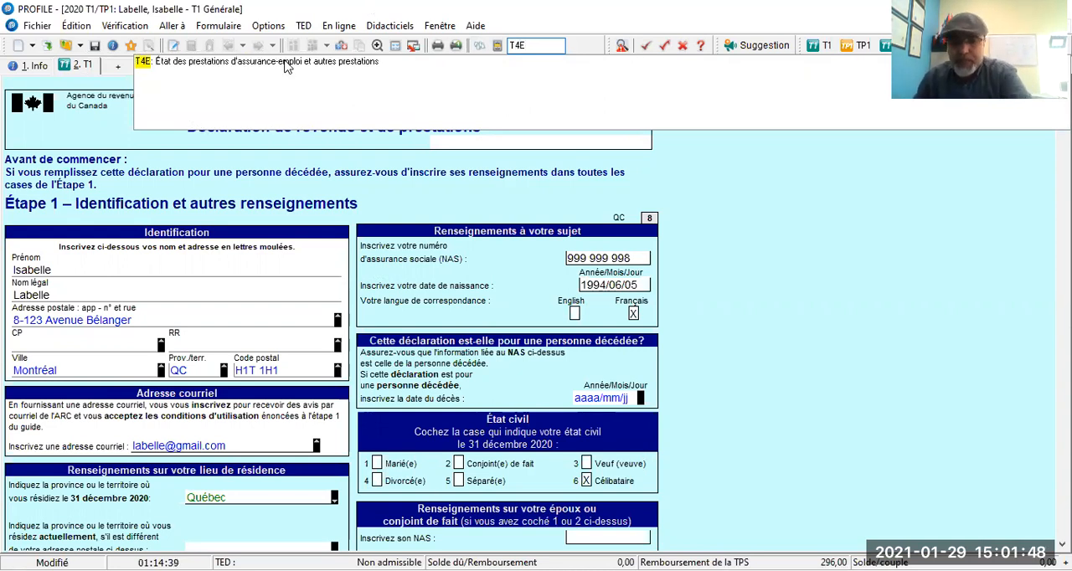
Search the forms for T2202.
key("BackSpace")
key("BackSpace")
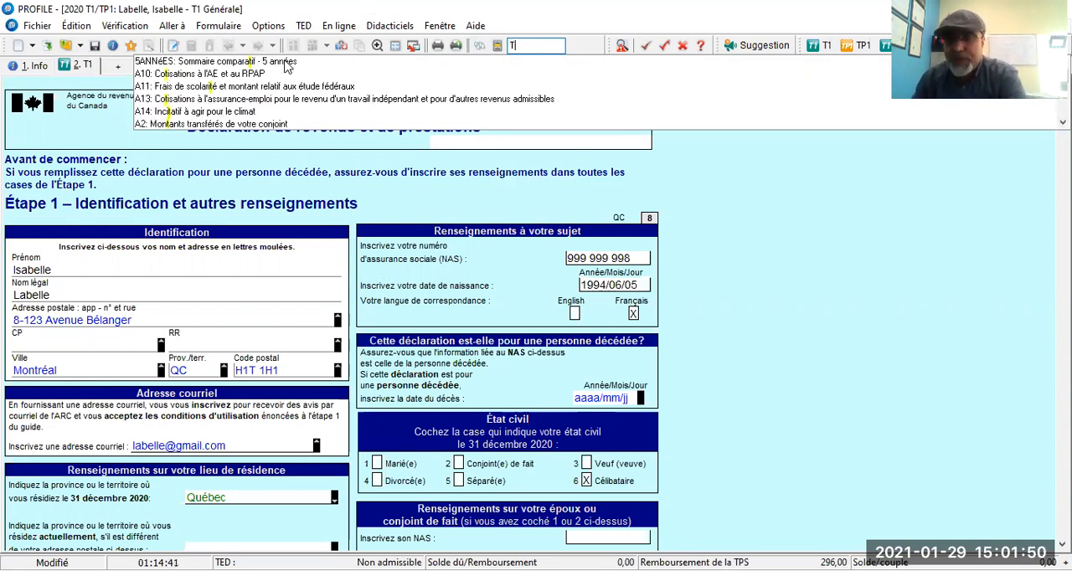
type("22")
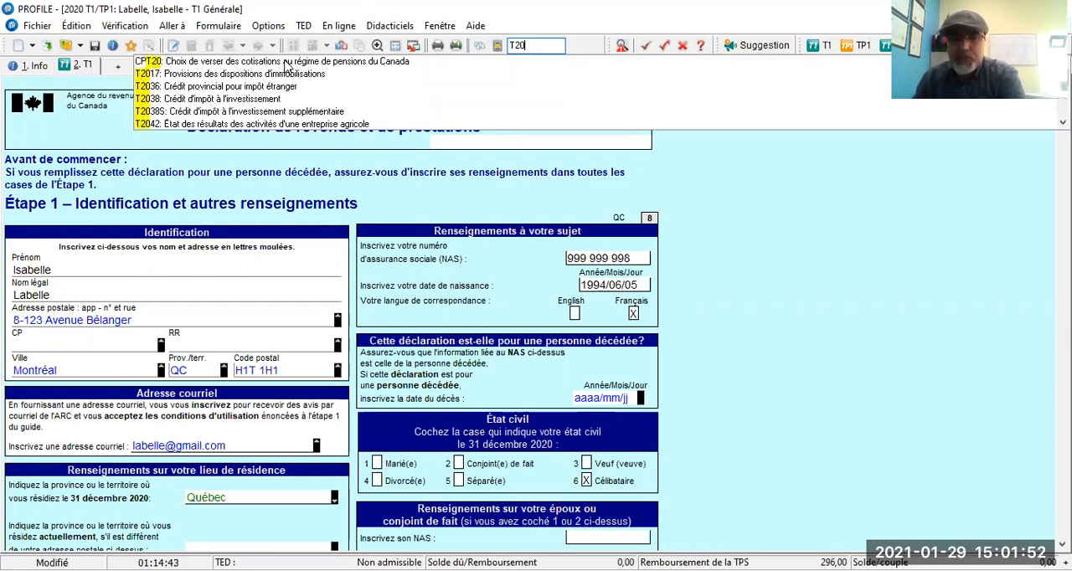
type("02")
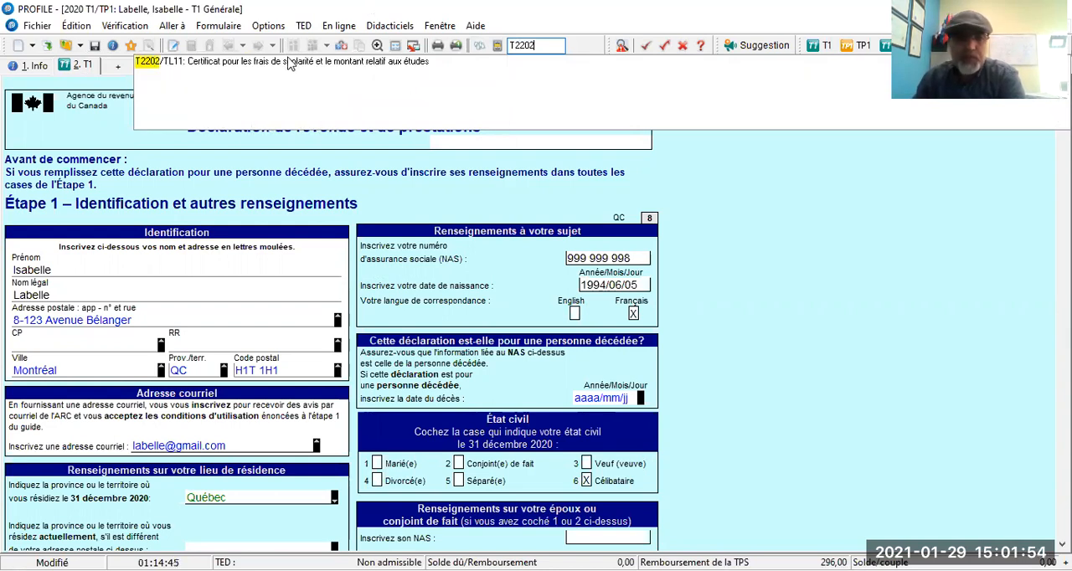
Search the forms by the keyword FRAI, and clear the search.
key("BackSpace")
key("BackSpace")
key("BackSpace")
key("BackSpace")
key("BackSpace")
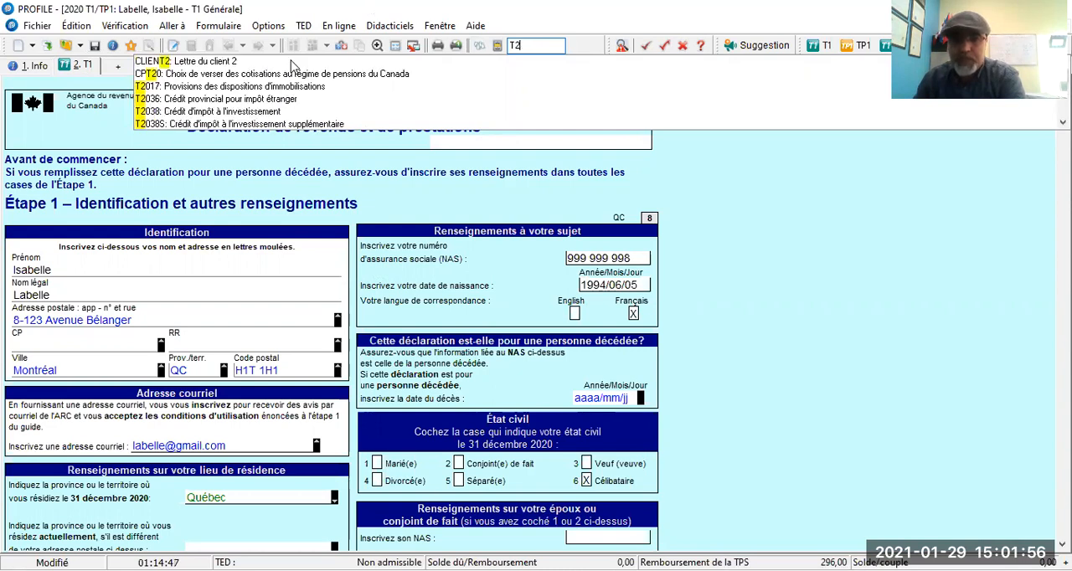
type("FRAI")
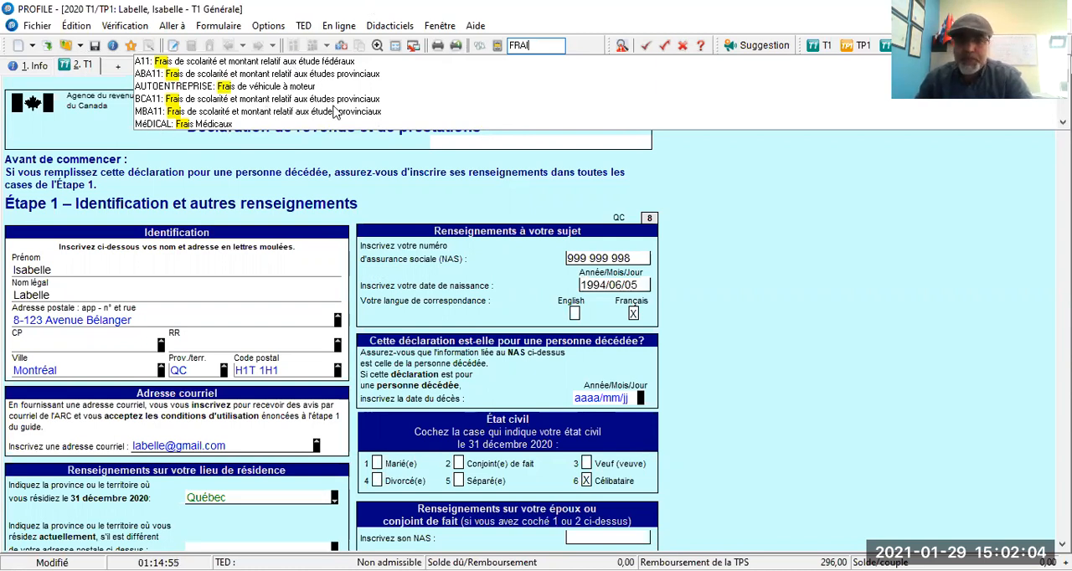
key("BackSpace")
key("BackSpace")
key("BackSpace")
key("BackSpace")
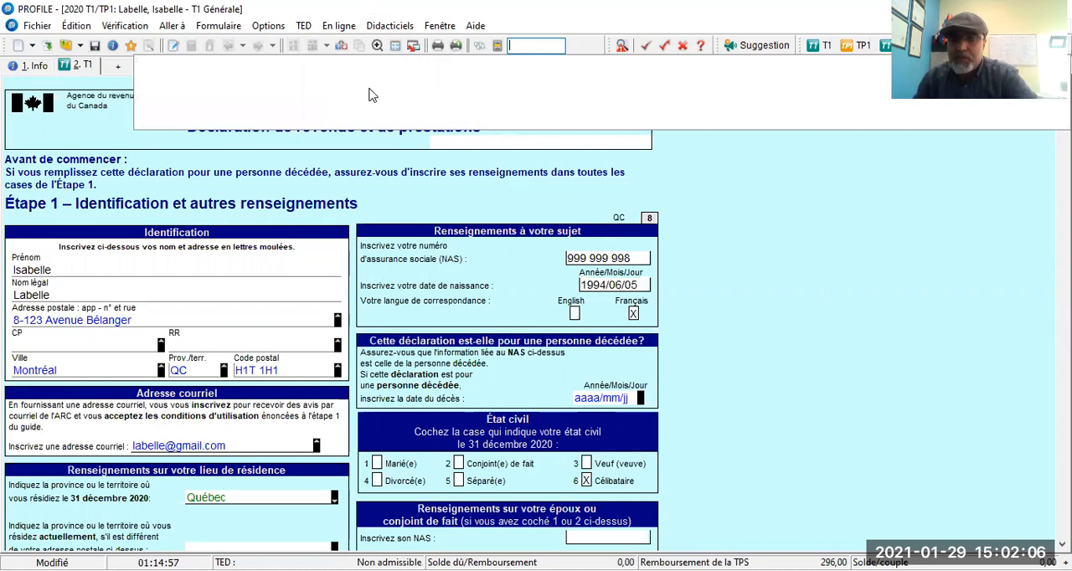
Open the form explorer and look through the federal and RL slips in the Feuillets category.
left_click(498, 50)
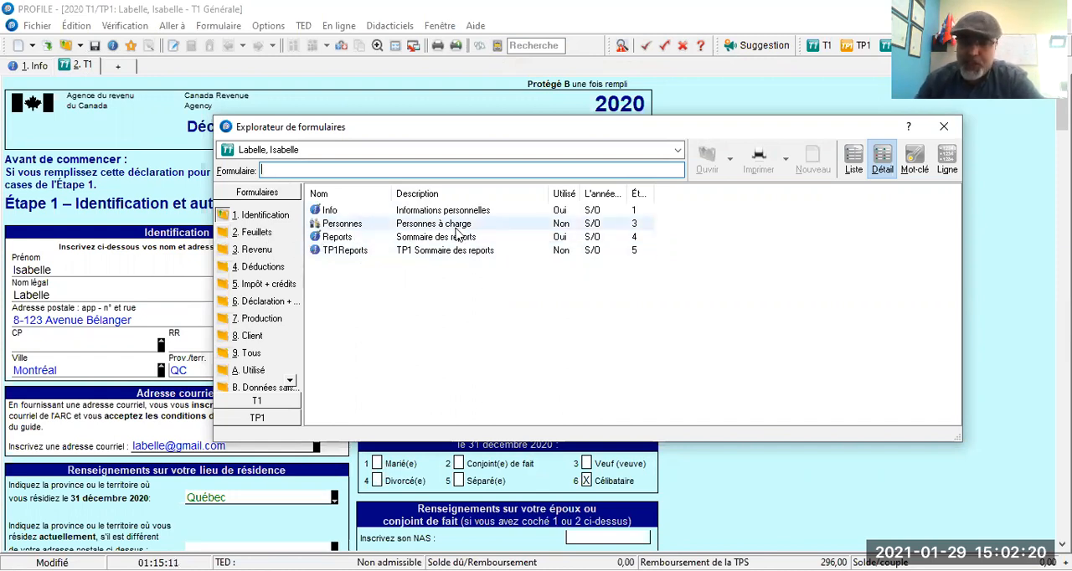
left_click(261, 234)
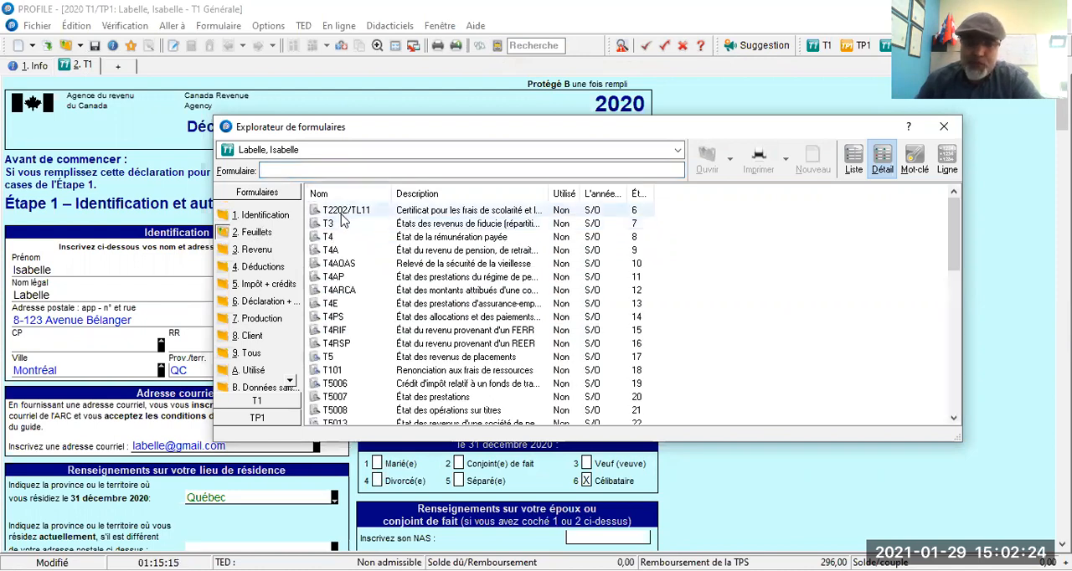
scroll(350, 216, "down", 2)
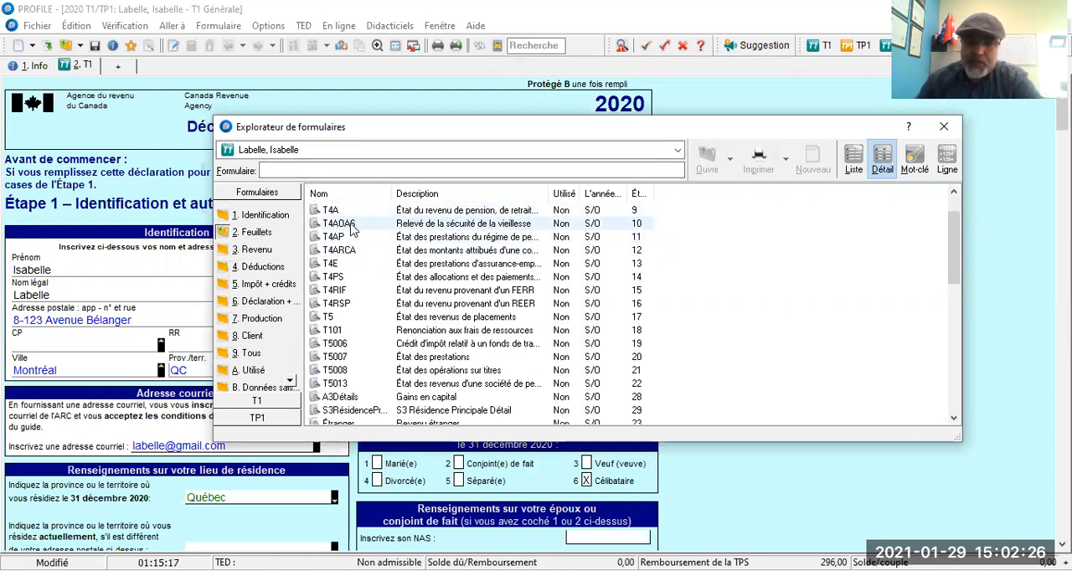
scroll(350, 251, "down", 3)
scroll(350, 260, "down", 7)
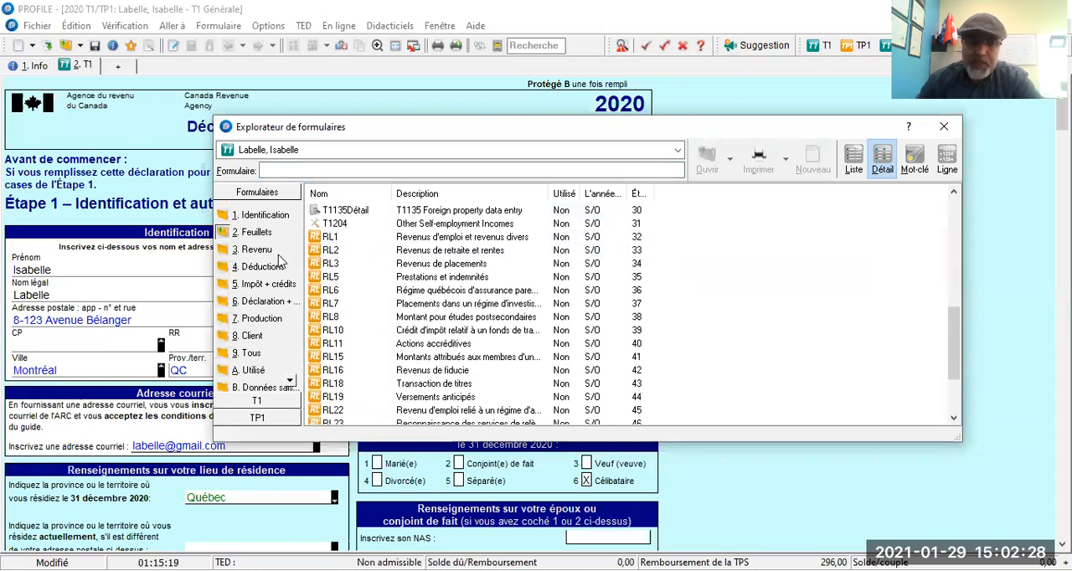
Browse the form explorer's Revenu, Déductions, Déclaration and Client categories, widening the Description column to show the full titles.
left_click(254, 251)
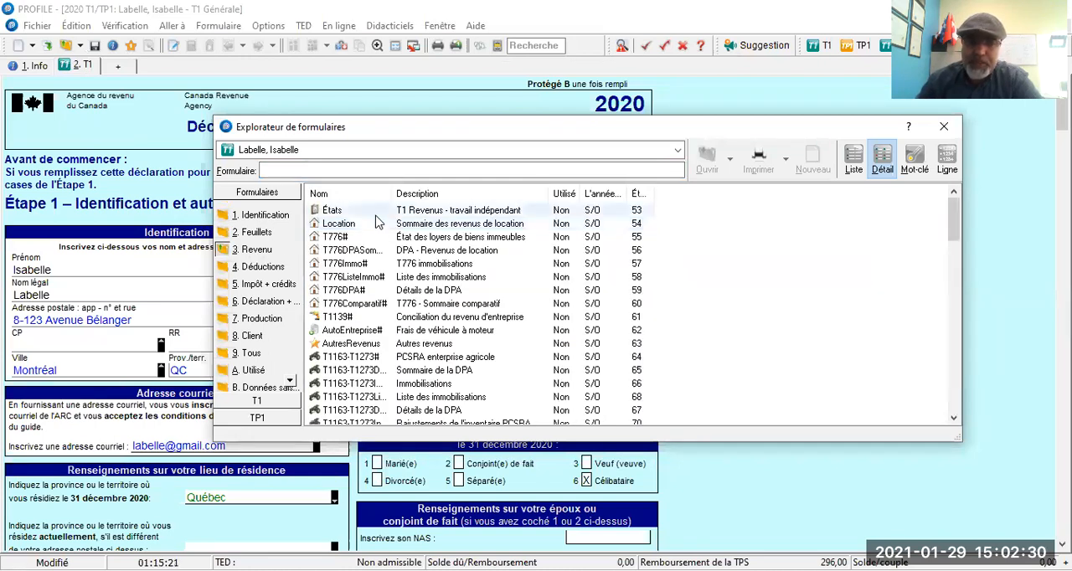
left_click(266, 269)
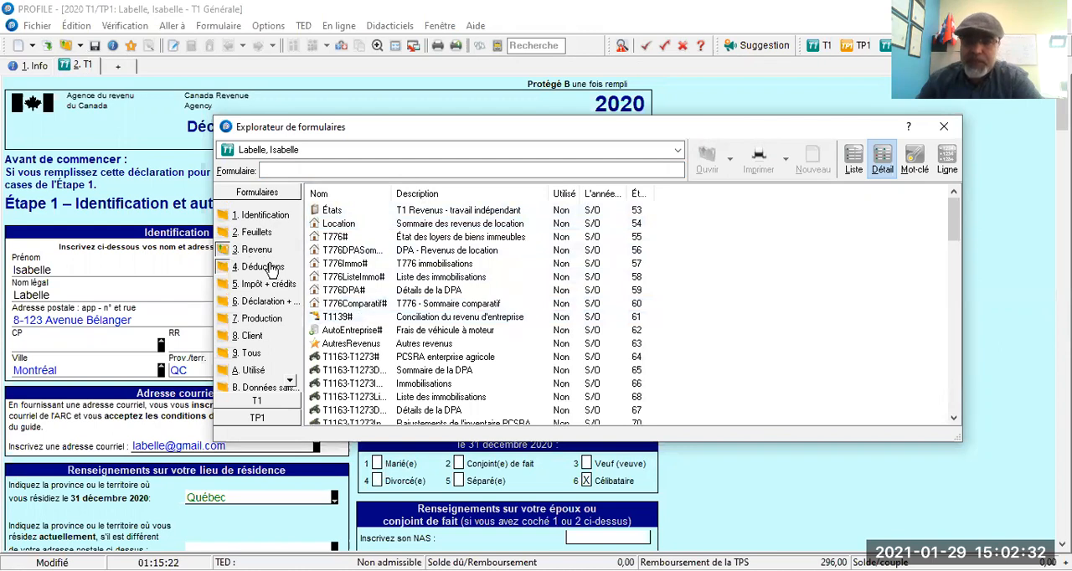
left_click_drag(550, 194, 818, 194)
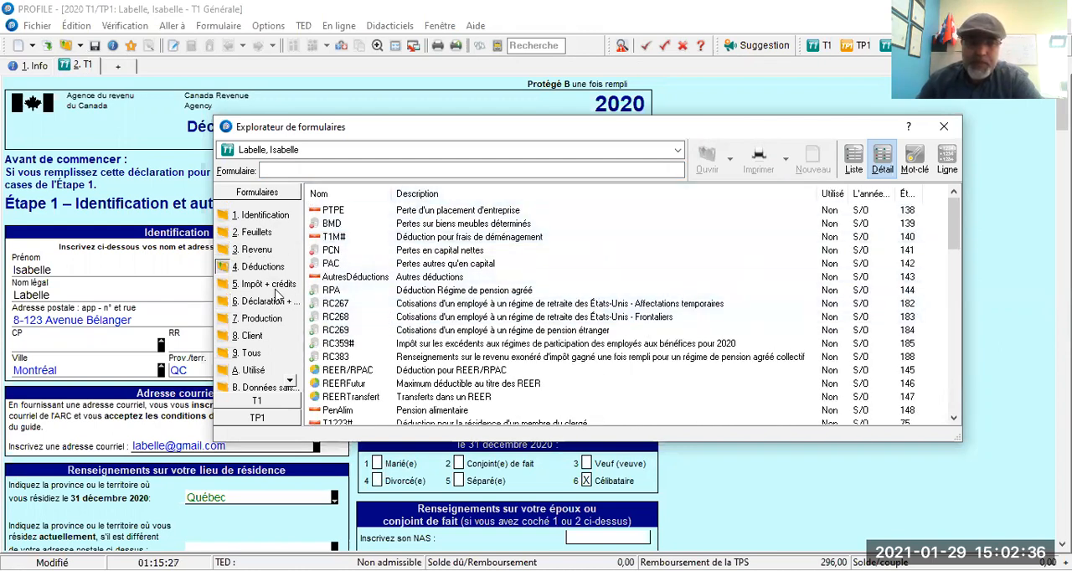
left_click(265, 304)
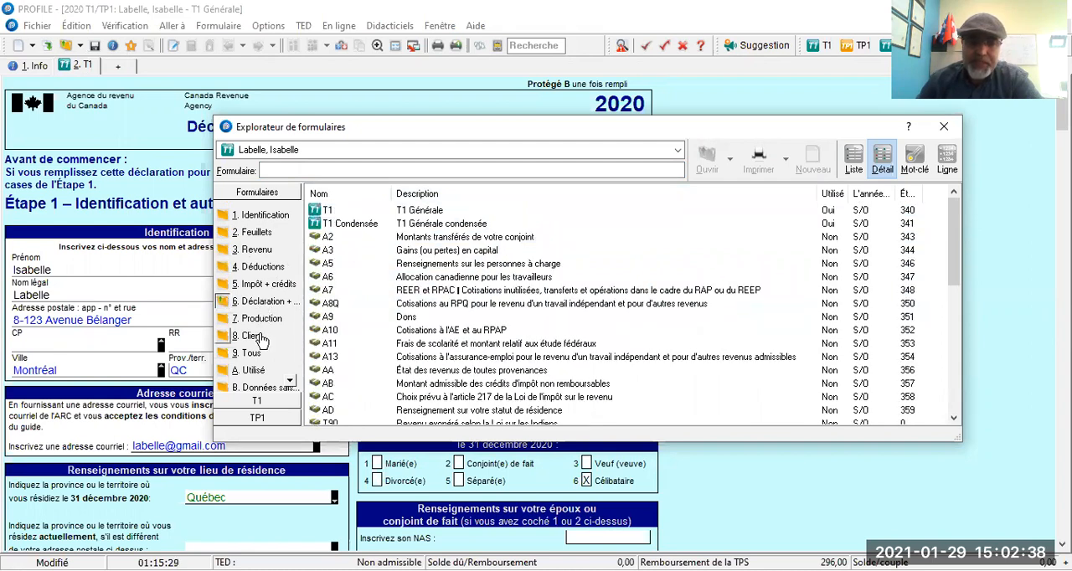
left_click(252, 335)
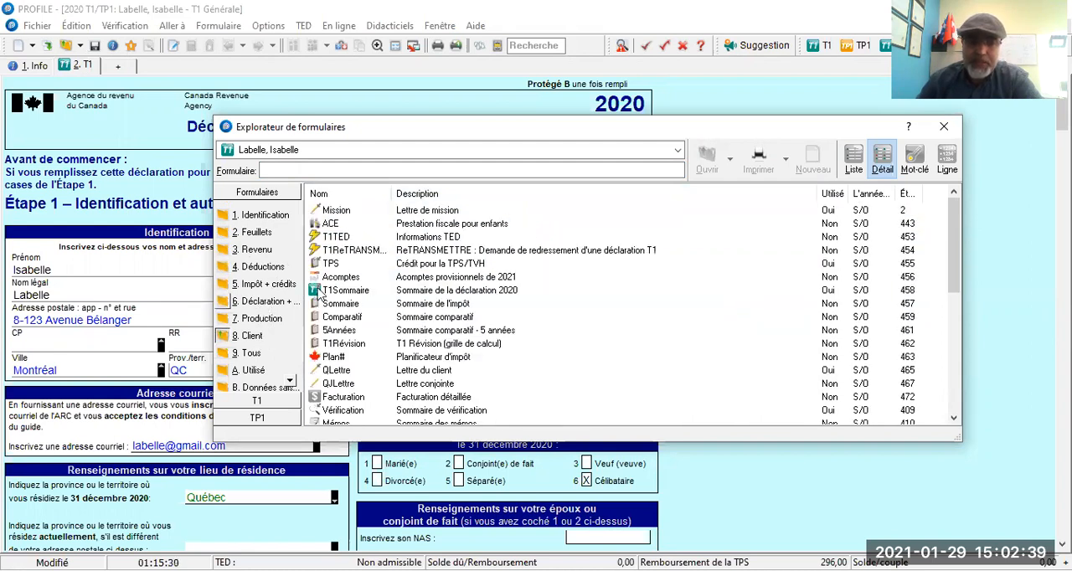
Close the form explorer and the T1 Générale form, leaving the personal information form open.
left_click_drag(796, 127, 624, 129)
left_click(772, 130)
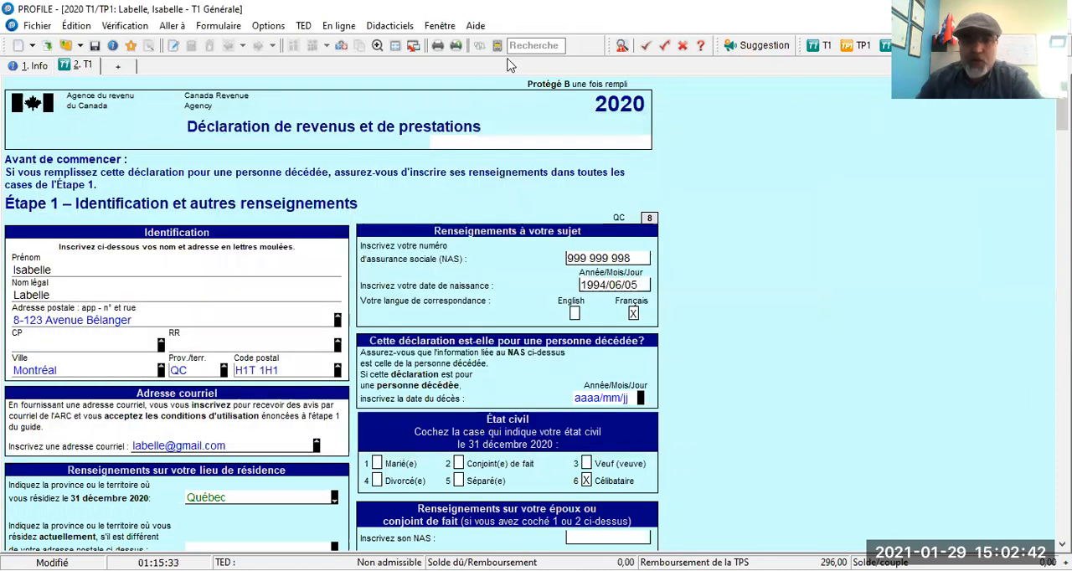
left_click(527, 45)
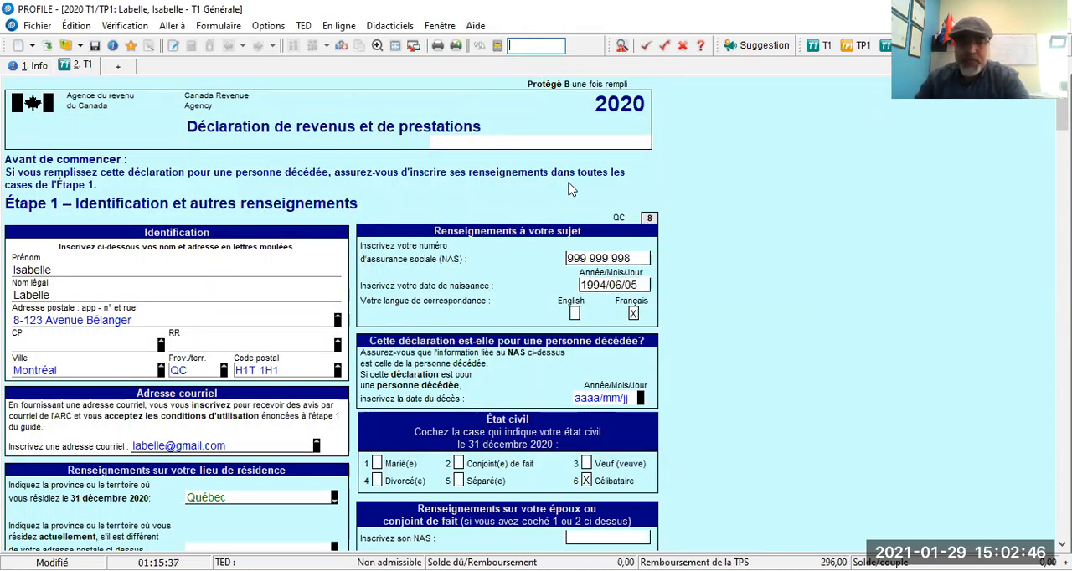
left_click(766, 286)
right_click(766, 287)
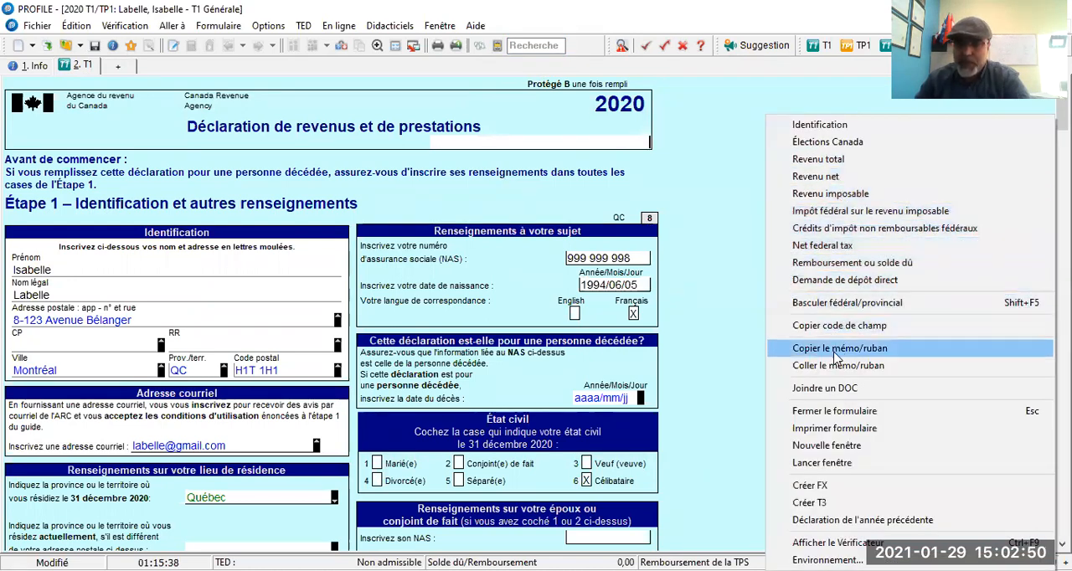
left_click(813, 413)
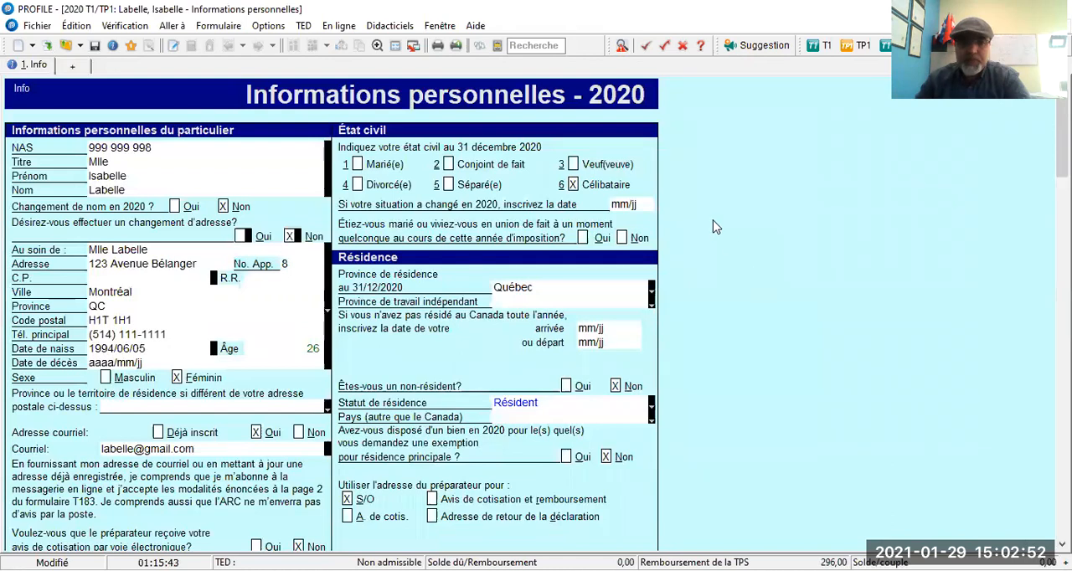
Search the forms for T4 and open the T4 slip, État de la rémunération payée.
left_click(528, 45)
type("T4")
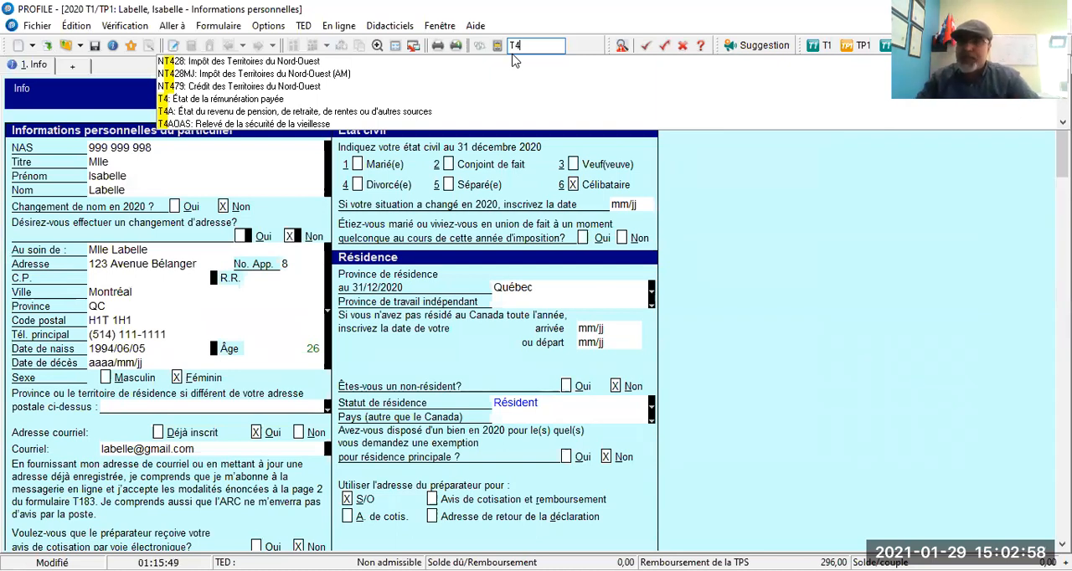
left_click(270, 100)
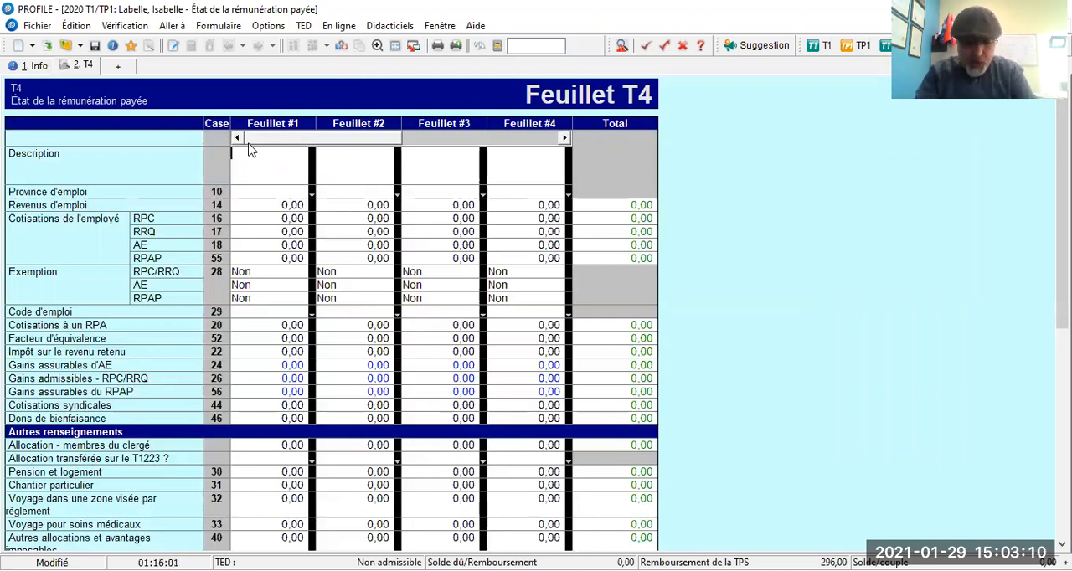
Enter AOB TECK CANADA as the description of Feuillet #1, with Québec as the province of employment.
type("AO ")
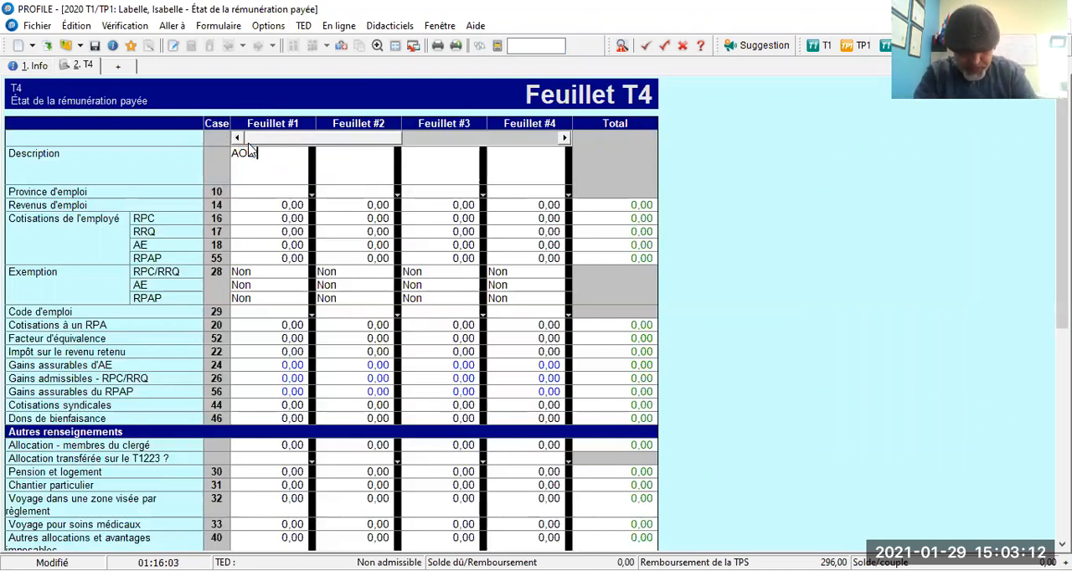
type("TECK CANADA")
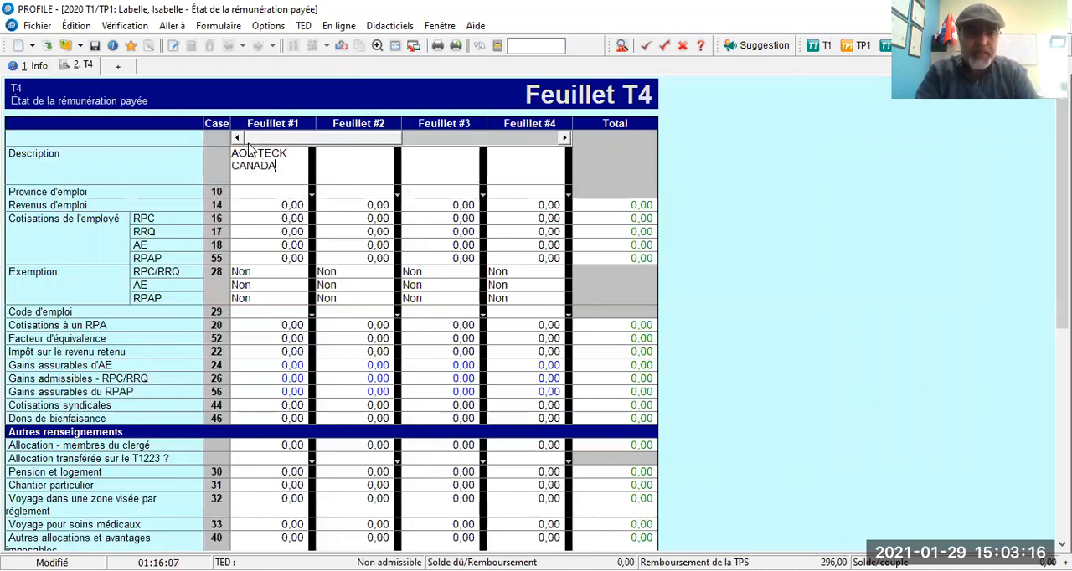
key("Tab")
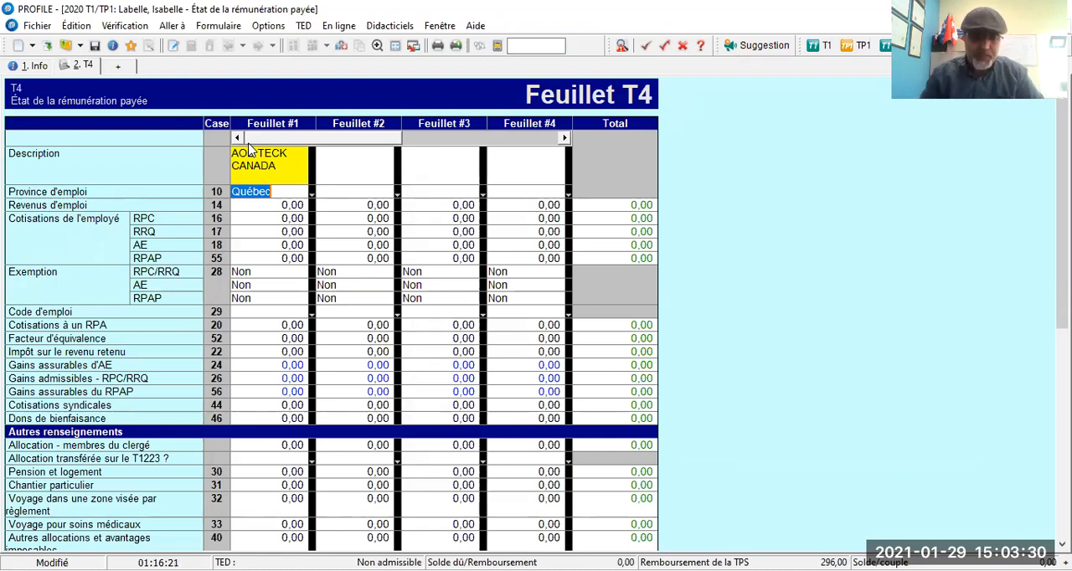
left_click(311, 195)
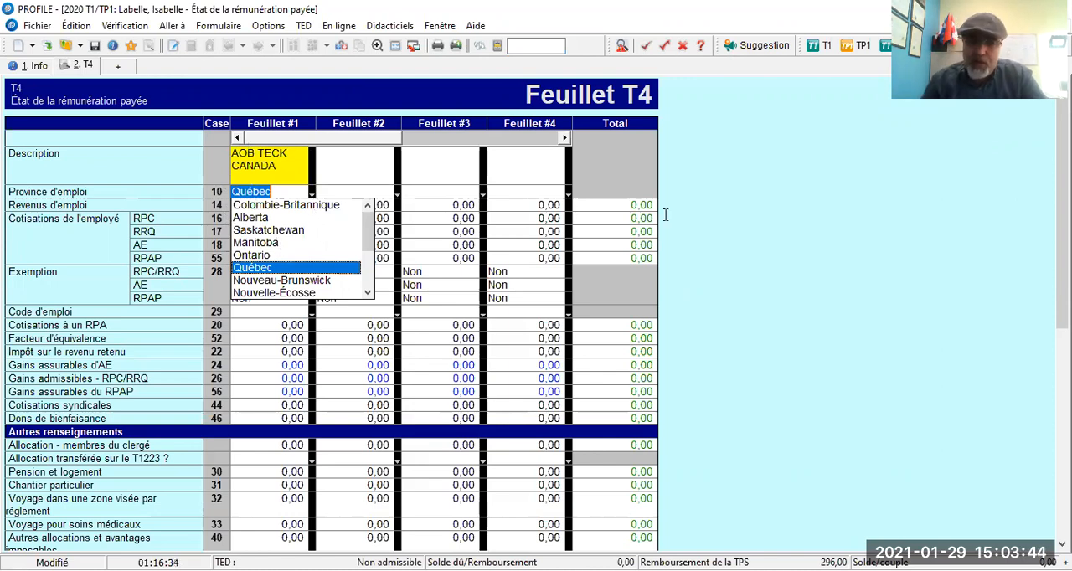
left_click(743, 247)
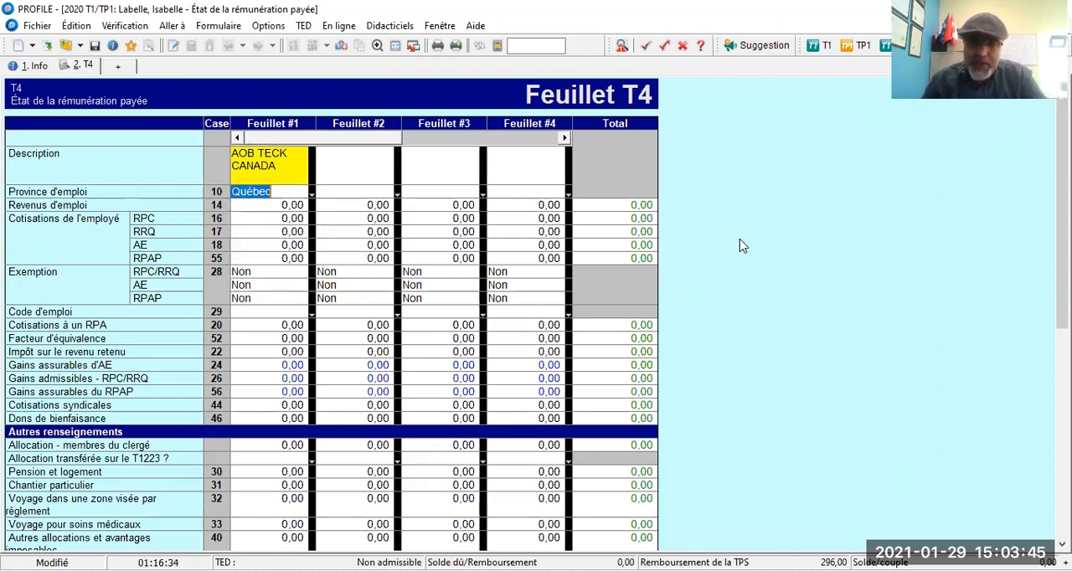
In Feuillet #1, enter 3 570 as employment income in box 14 and 163,71 as the RRQ contribution in box 17.
left_click(266, 204)
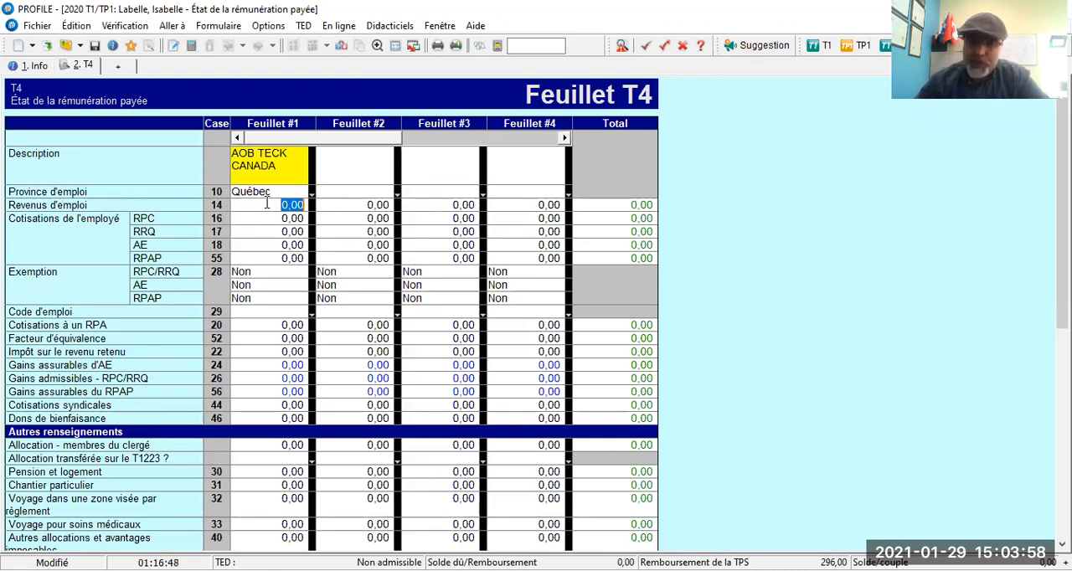
type("3")
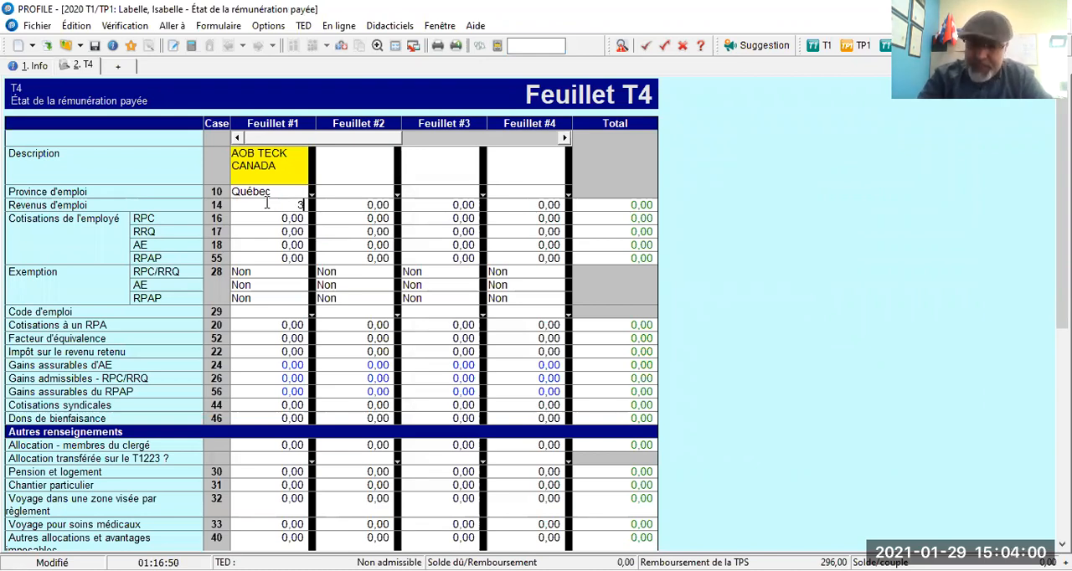
type(" 570")
key("Return")
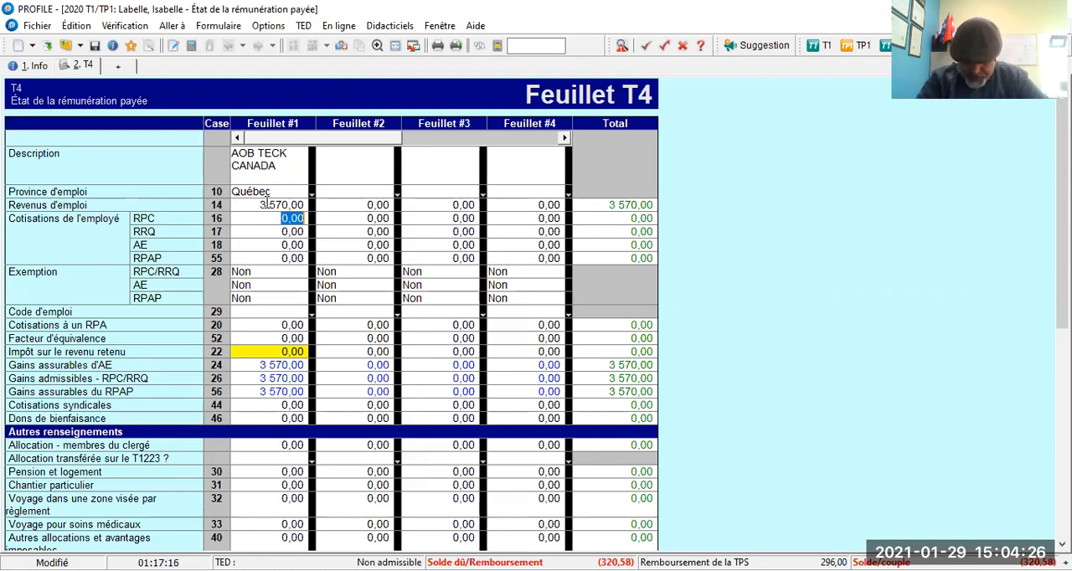
key("Down")
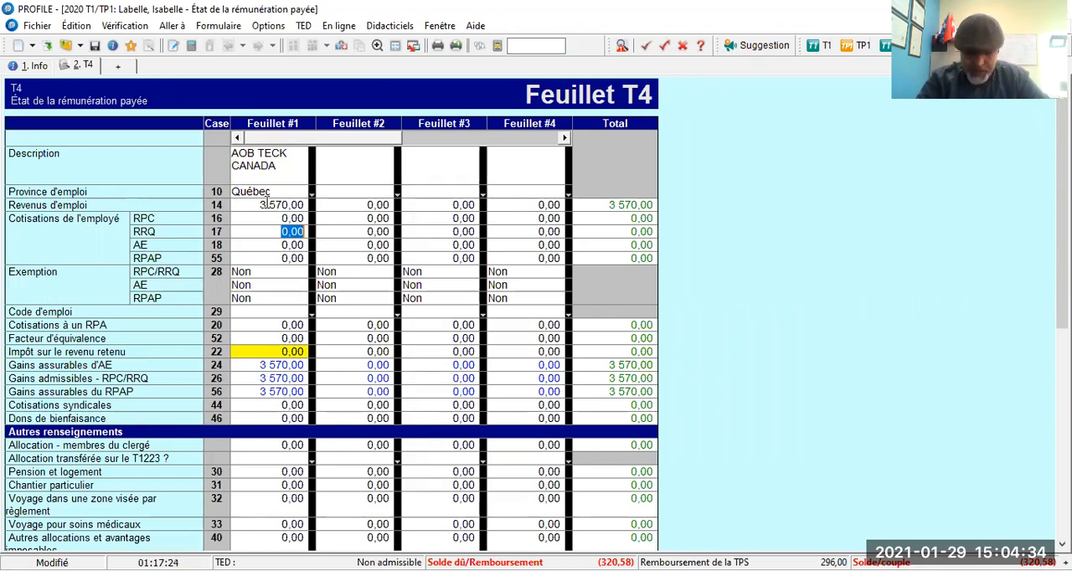
type("163,71")
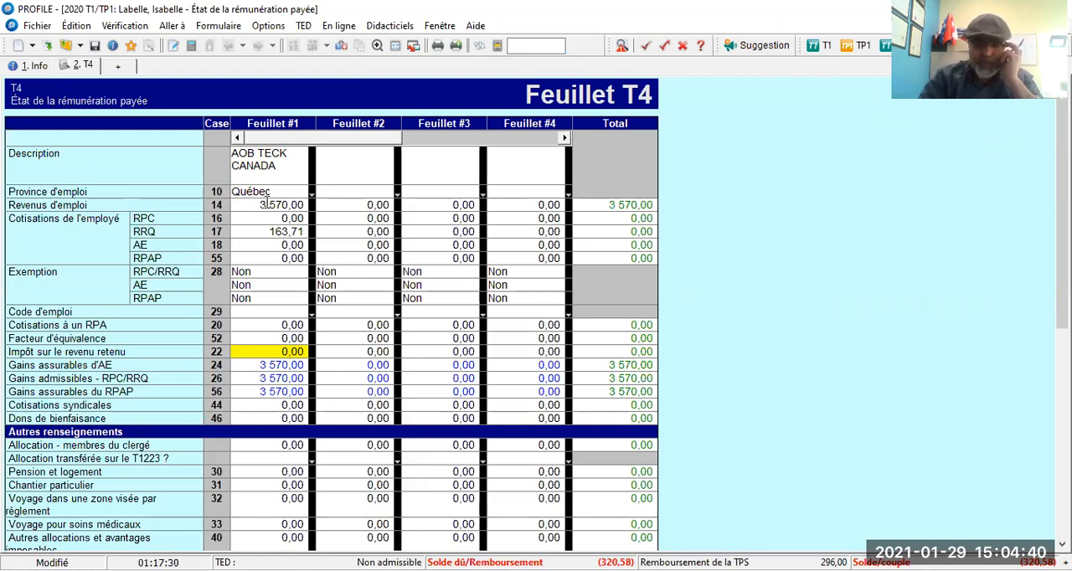
key("Return")
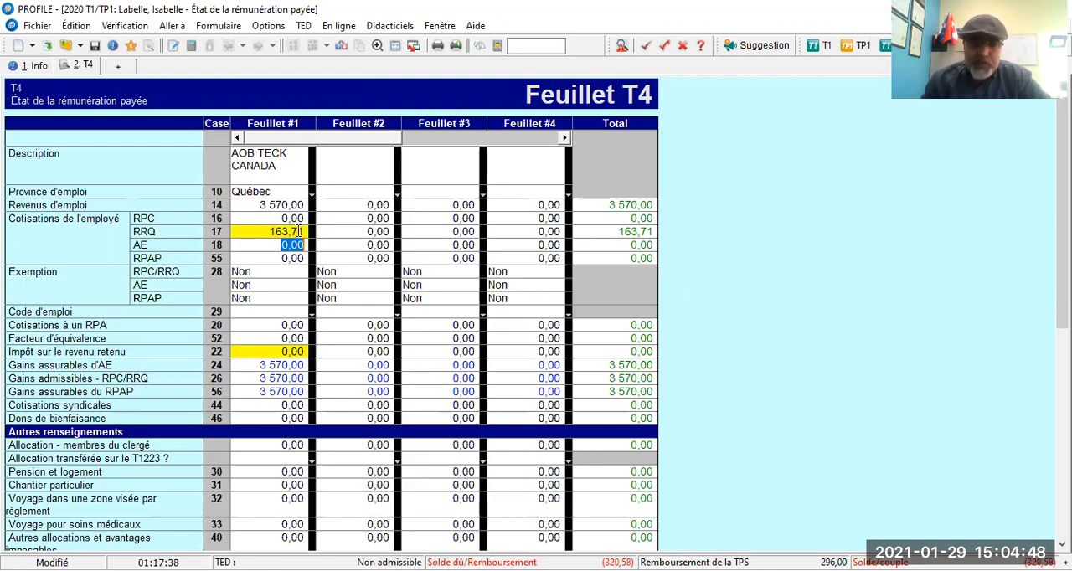
In Feuillet #1, enter 46,41 as the AE contribution in box 18 and 19,56 as the RPAP contribution in box 55.
mouse_move(294, 230)
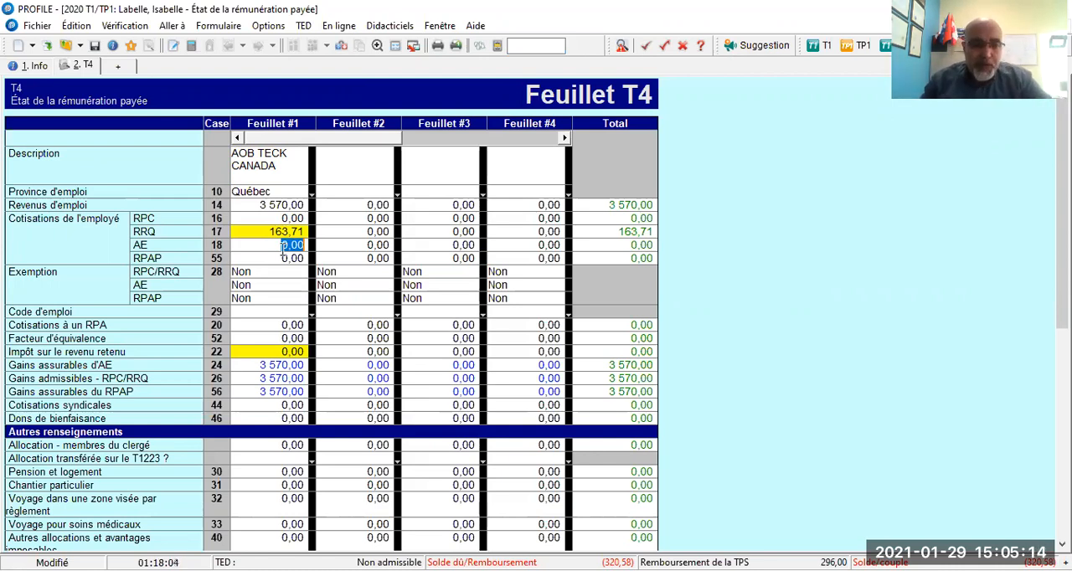
left_click(282, 245)
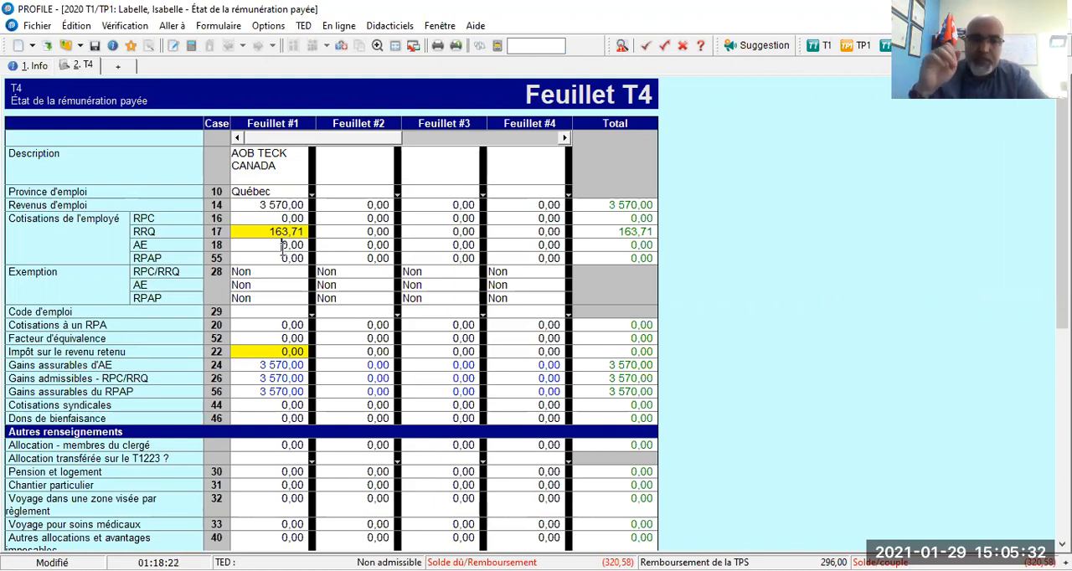
left_click(282, 245)
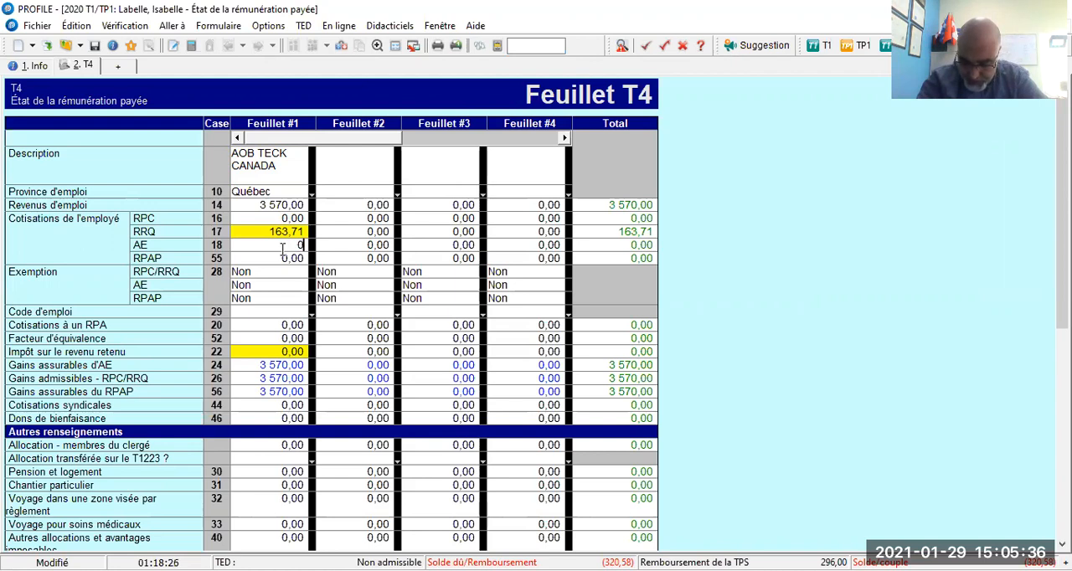
type("46,41")
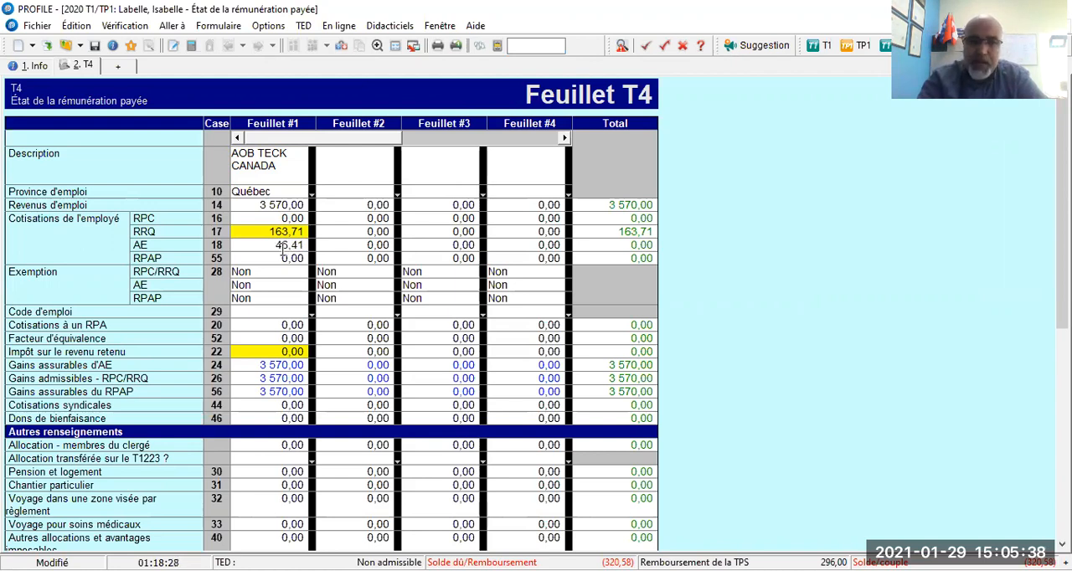
key("Return")
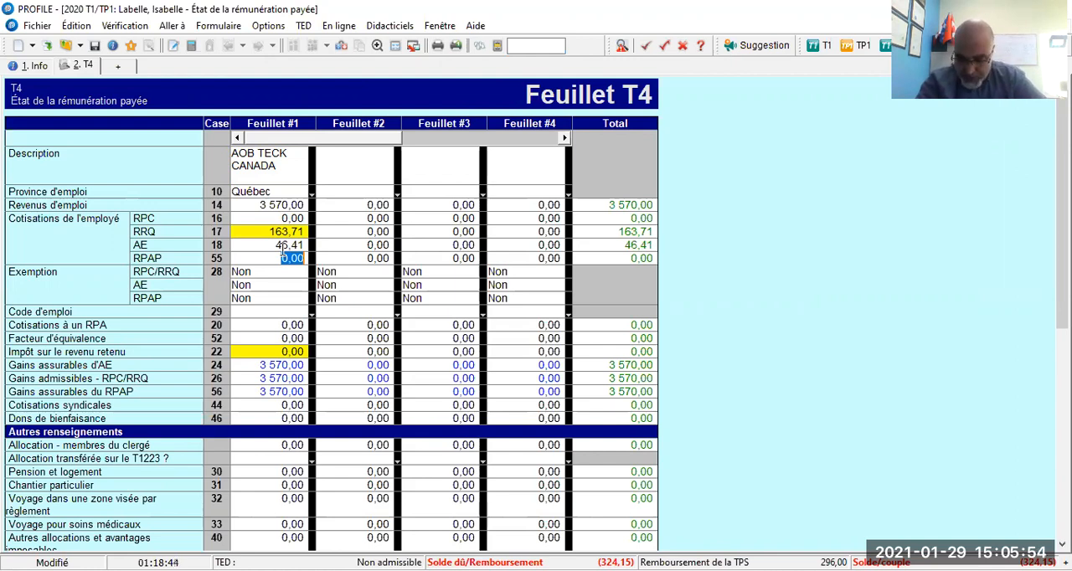
type("19,56")
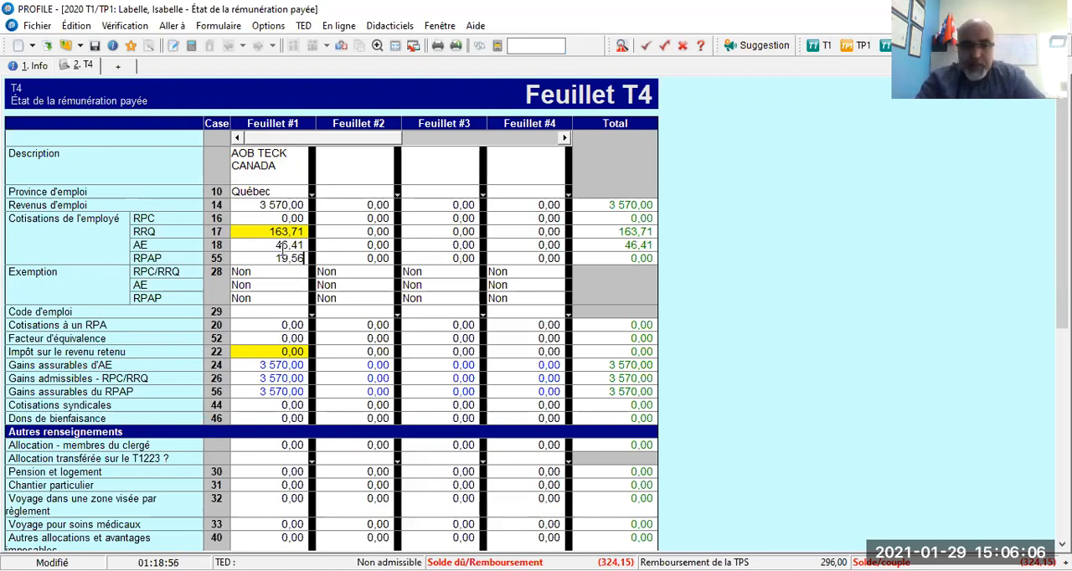
key("Return")
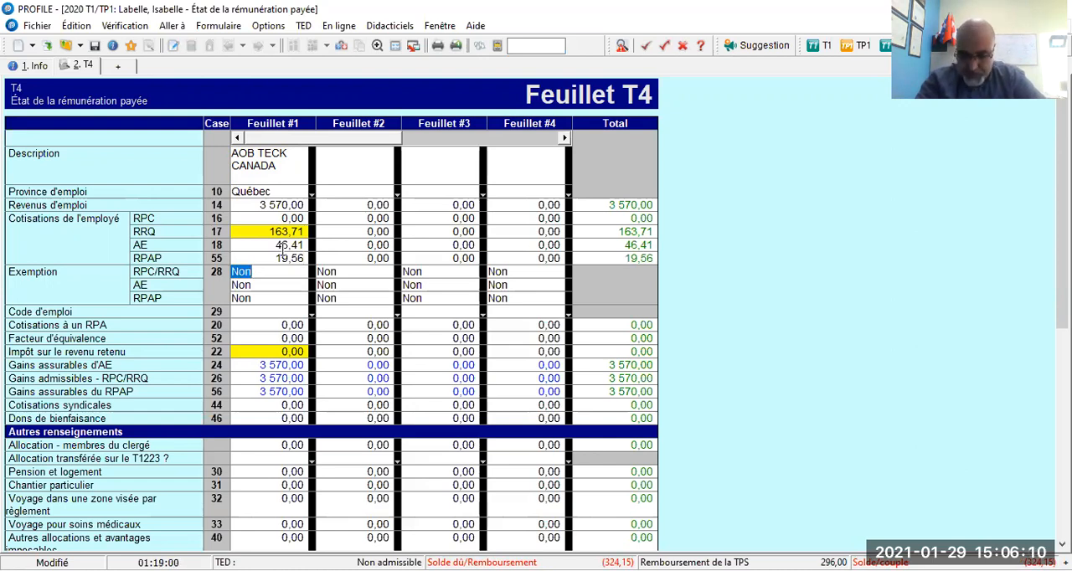
Skip the exemption, employment code and pension boxes of Feuillet #1 and enter 223,31 as income tax withheld in box 22.
key("Return")
key("Return")
key("Return")
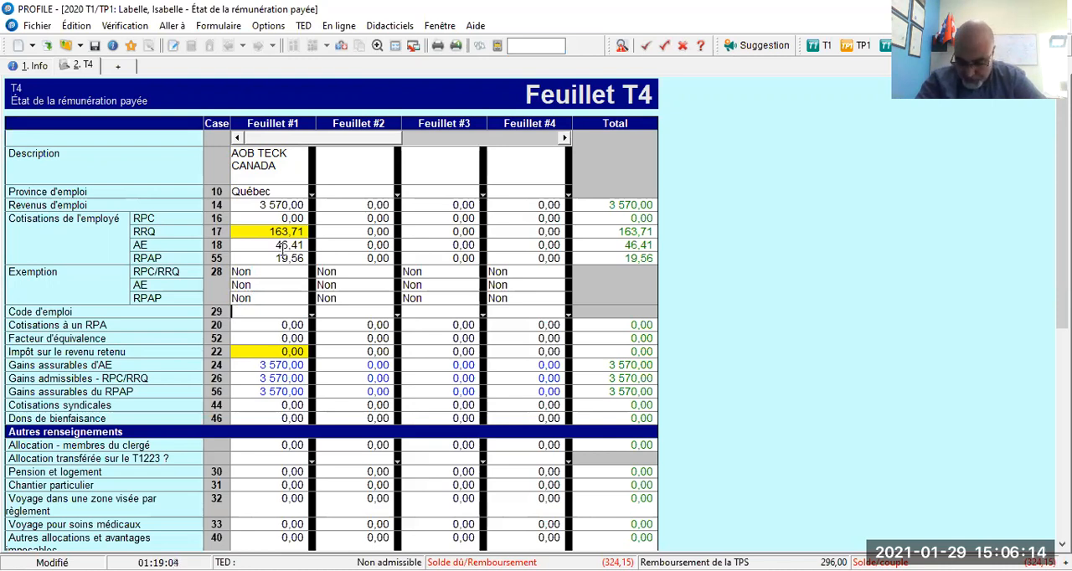
key("Return")
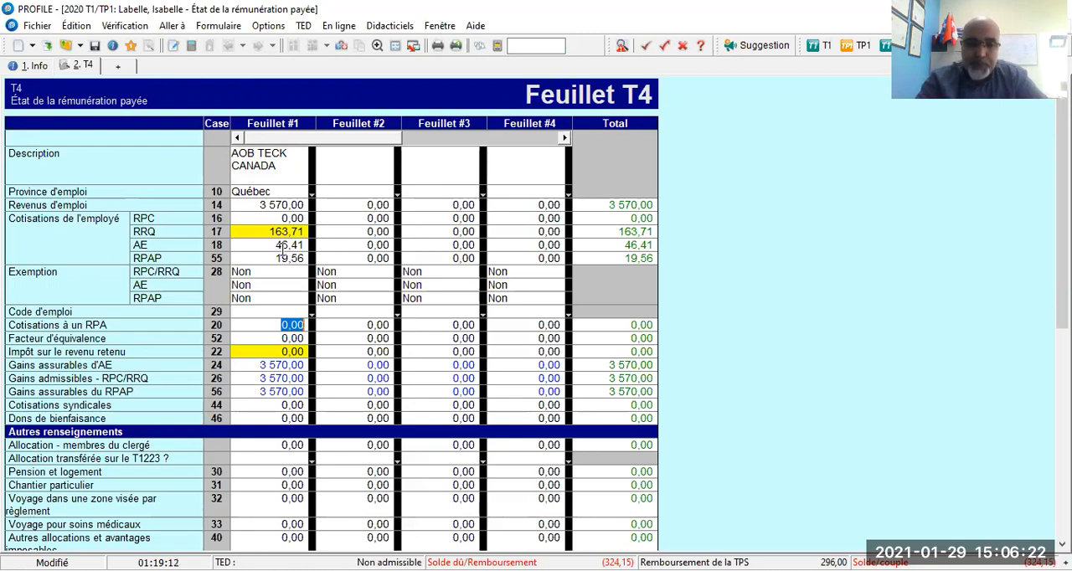
key("Return")
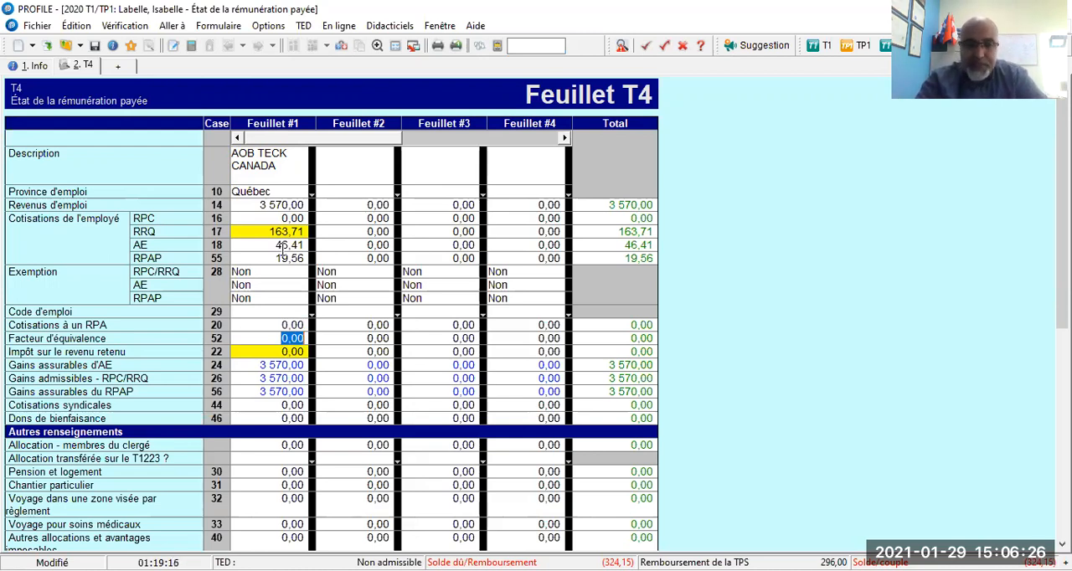
key("Return")
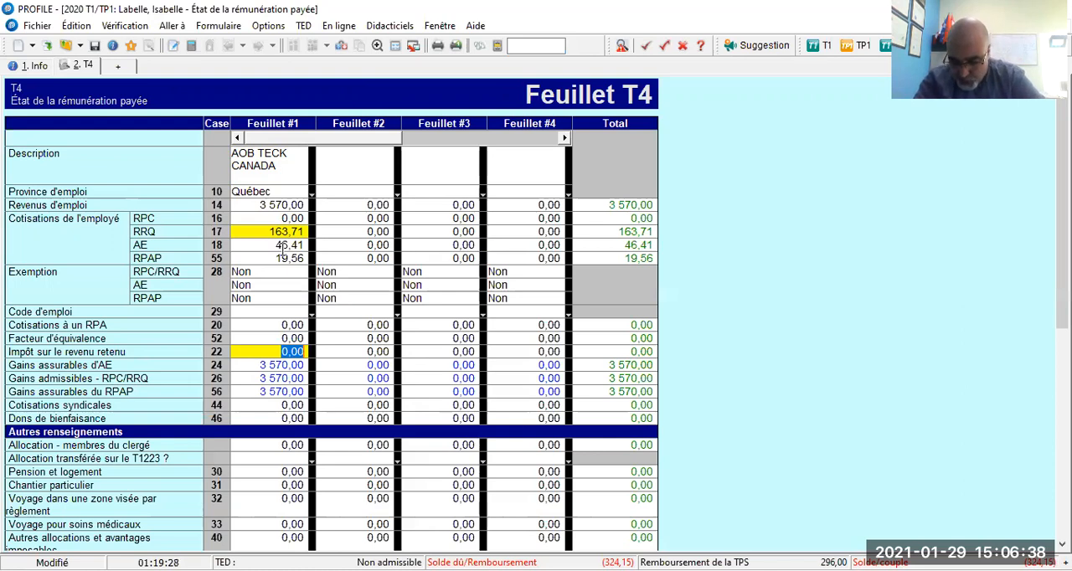
type("223,31")
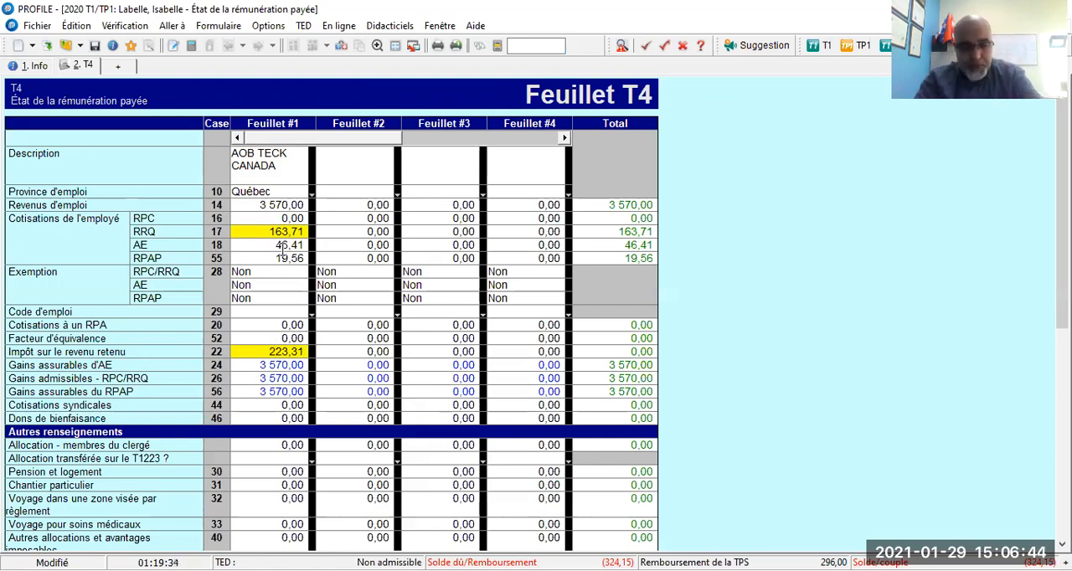
key("Return")
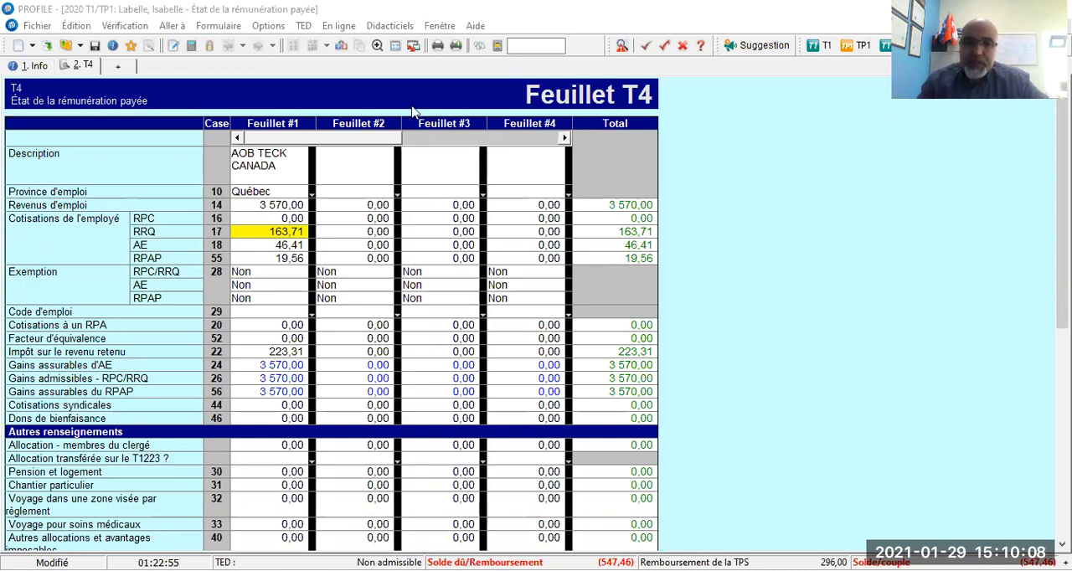
Stop the timer that tracks work on the return and restart it.
left_click(267, 26)
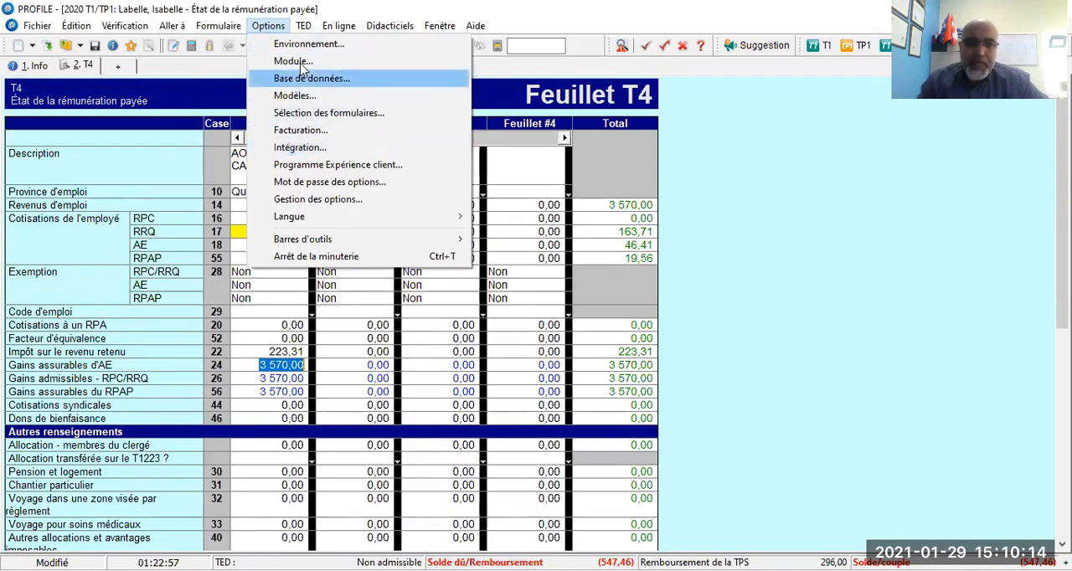
left_click(311, 257)
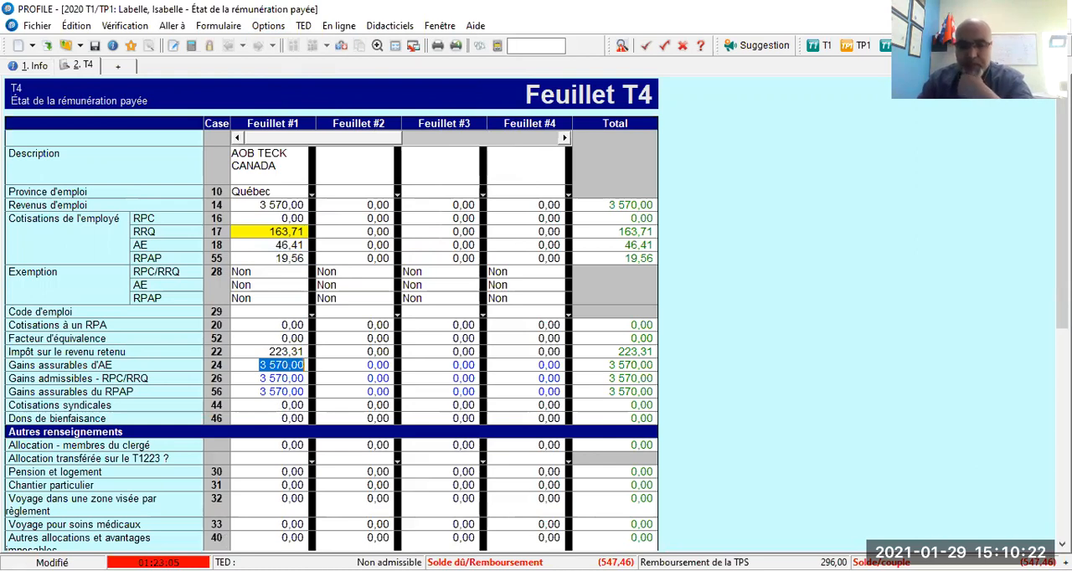
left_click(263, 28)
left_click(315, 256)
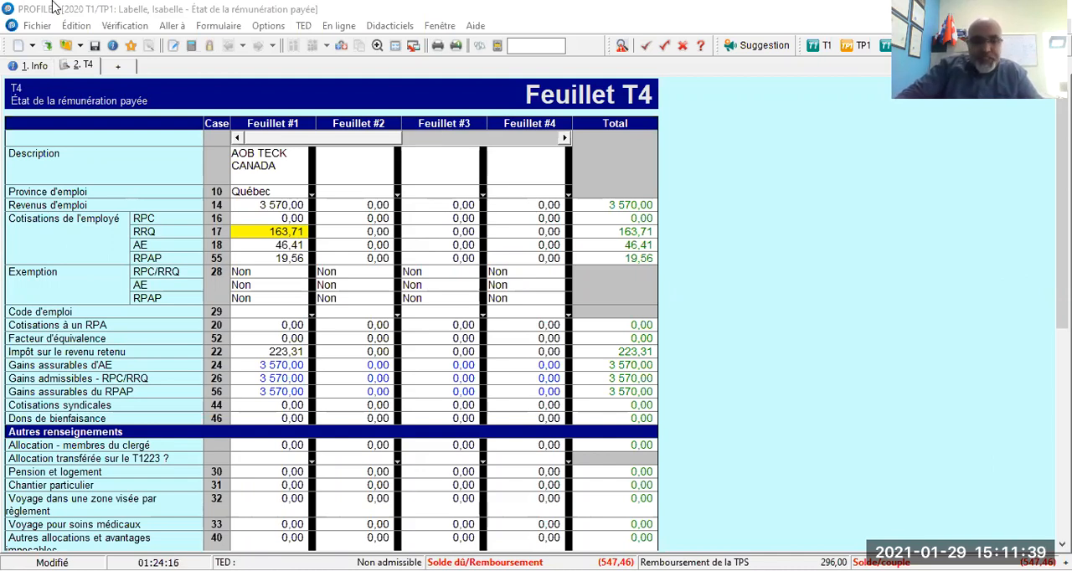
Save the T1/TP1 return to its existing file in the BdeB_Etudes de cas folder with the current status settings.
left_click(94, 46)
left_click(94, 46)
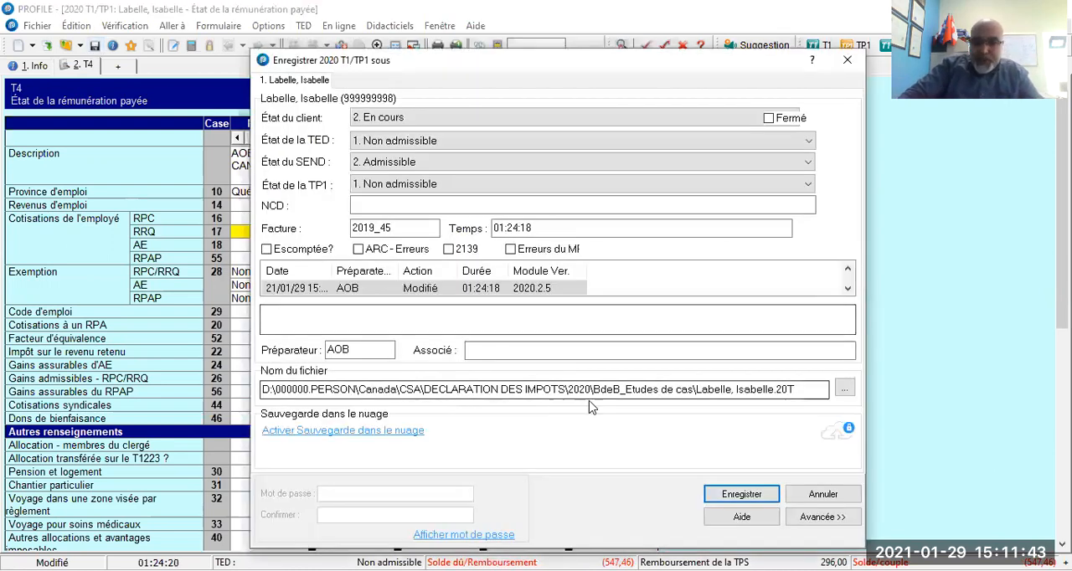
left_click(616, 389)
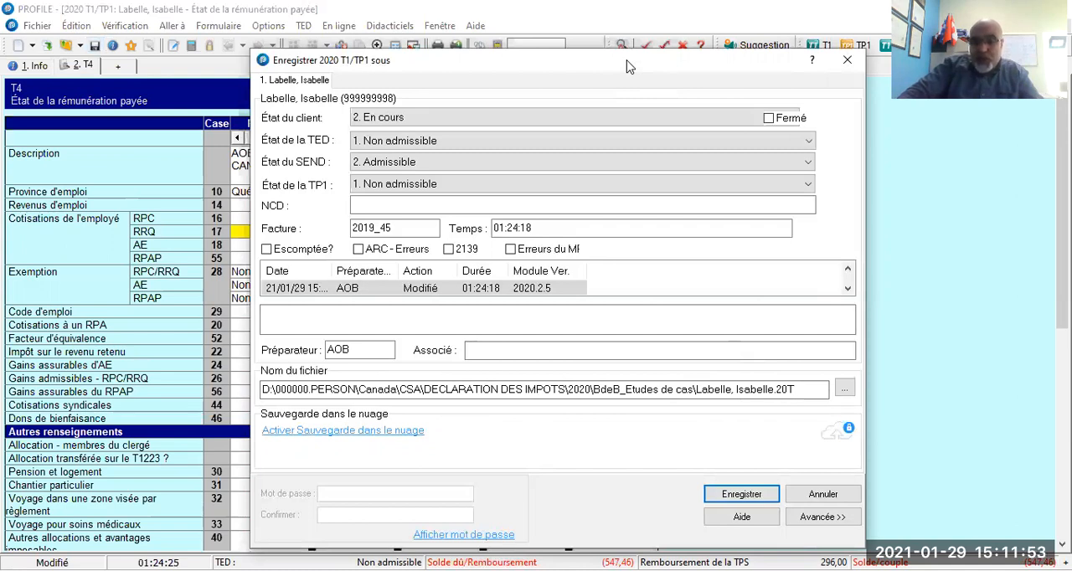
left_click_drag(629, 67, 608, 20)
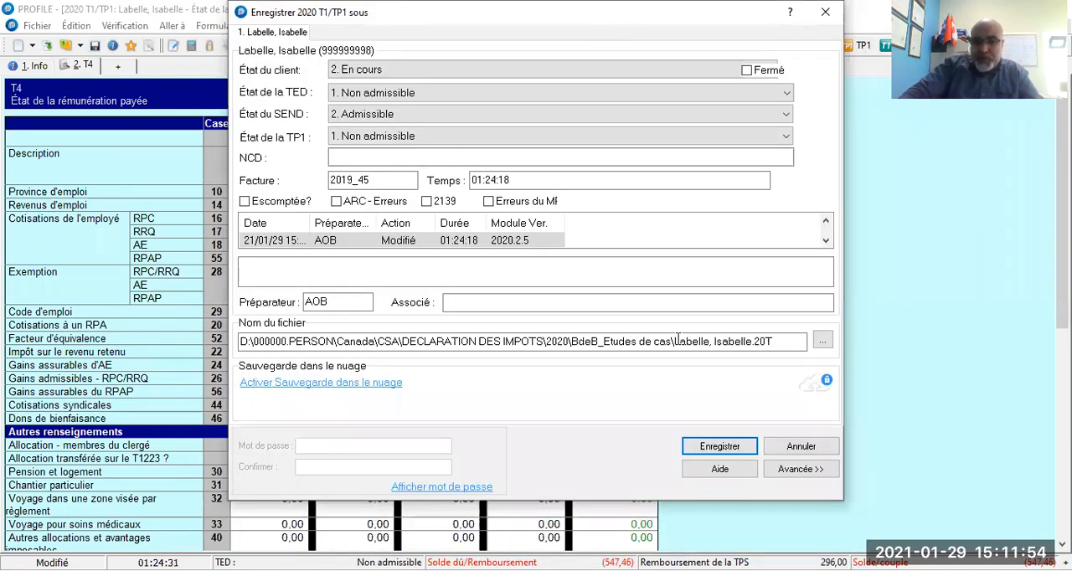
left_click(705, 449)
left_click(519, 312)
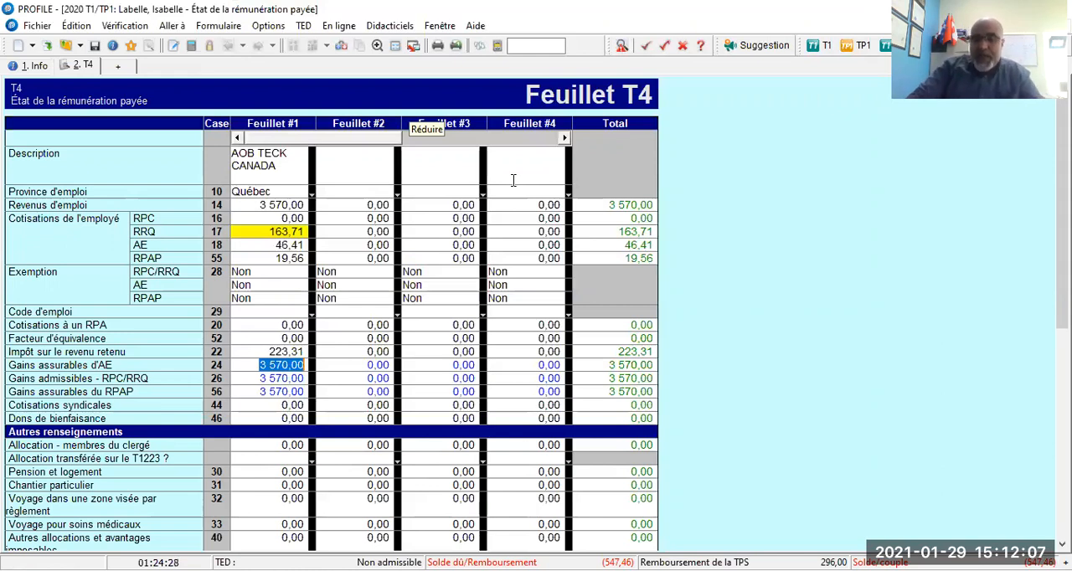
Switch to the case-study PDF in Foxit PhantomPDF, review the amounts on the Relevé 1 slip, and return to ProFile.
left_click(411, 123)
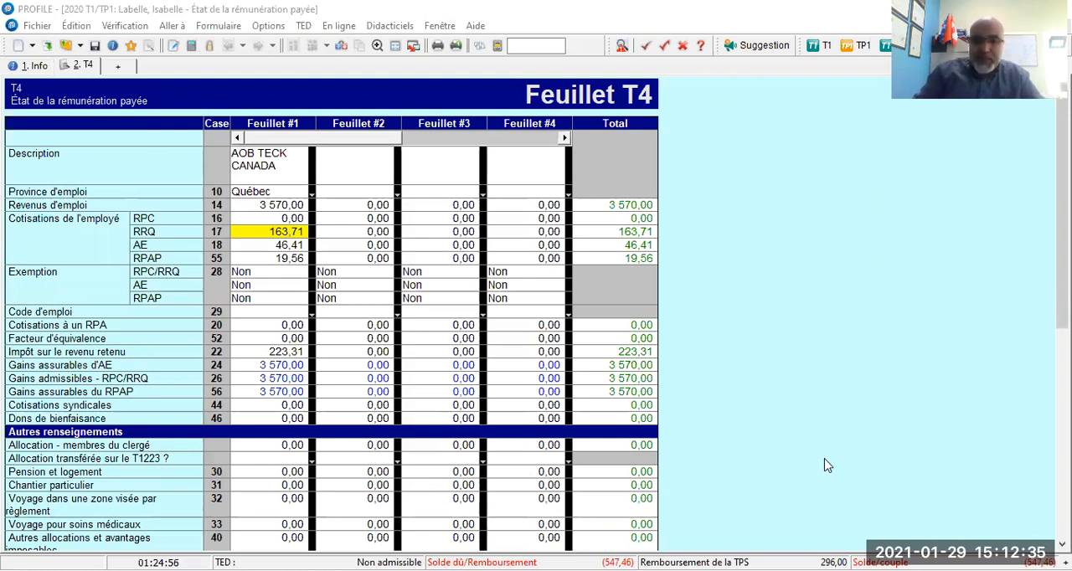
key("alt+Tab")
scroll(509, 284, "up", 5)
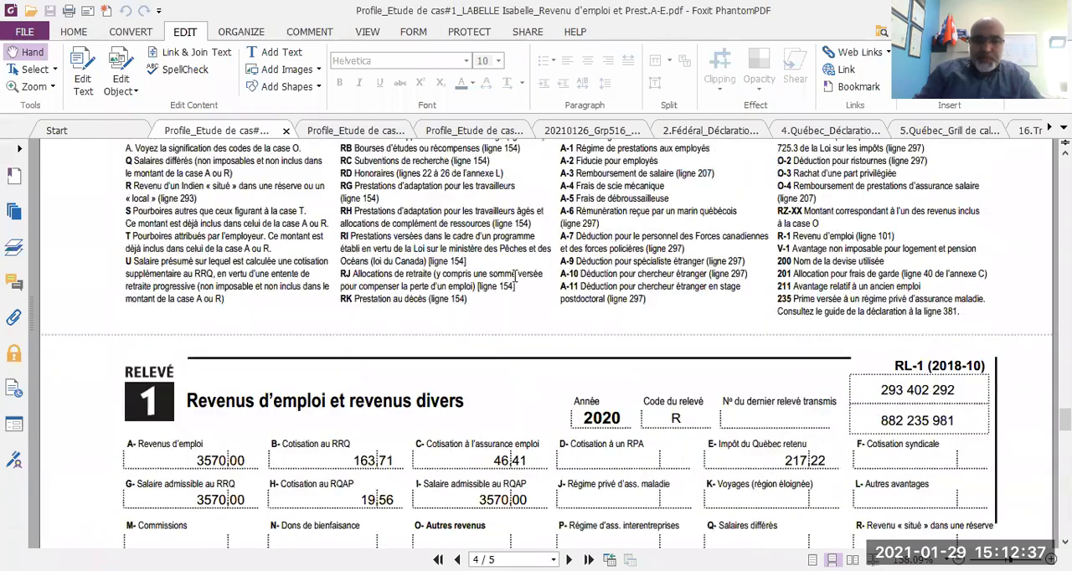
scroll(515, 277, "down", 3)
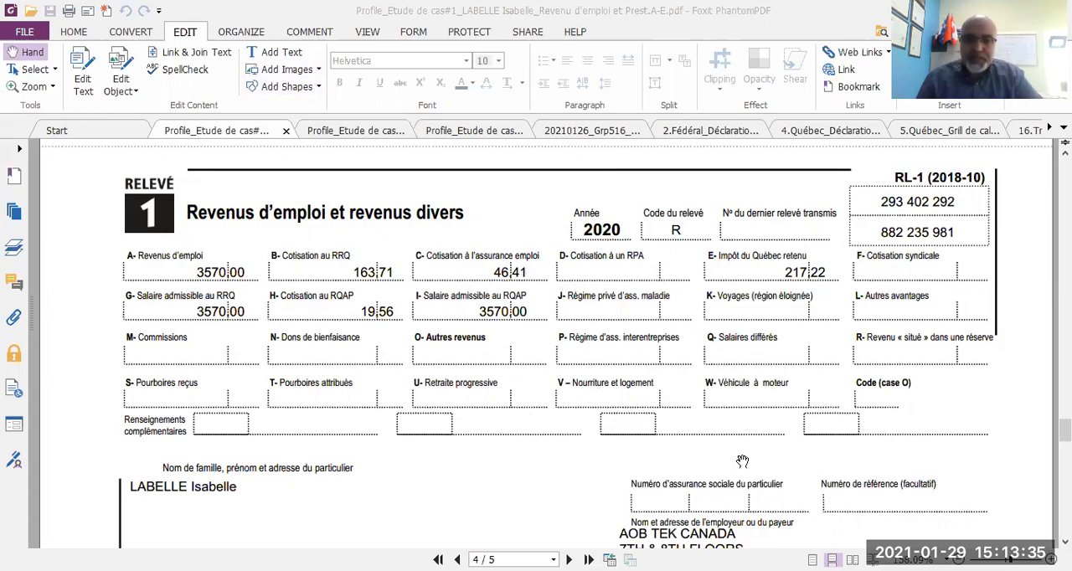
key("alt+Tab")
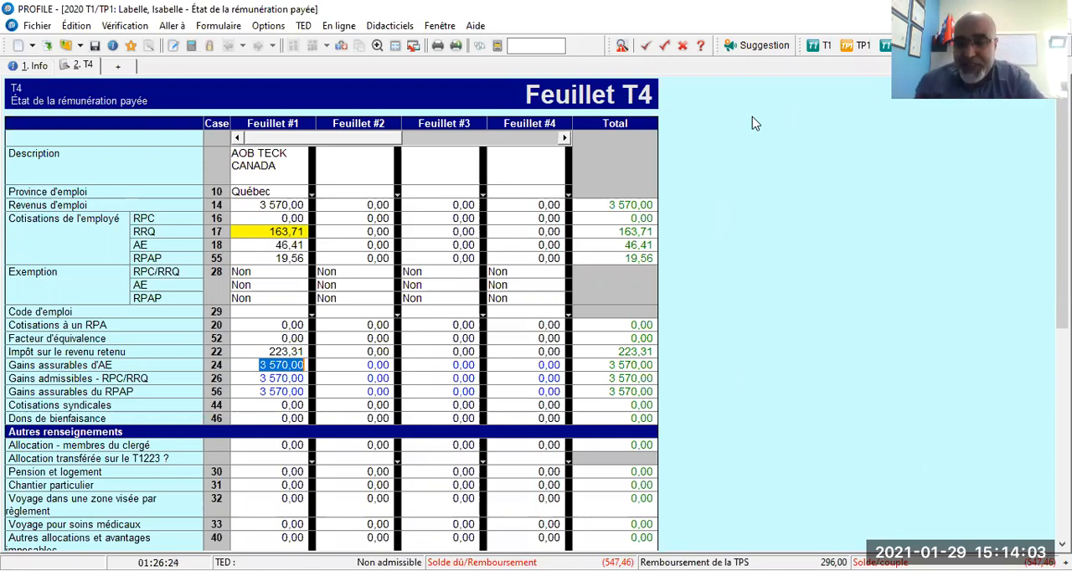
Open the Québec RL-1 slip linked to the T4 and alternate between the two slips, finishing on the RL-1.
left_click(342, 48)
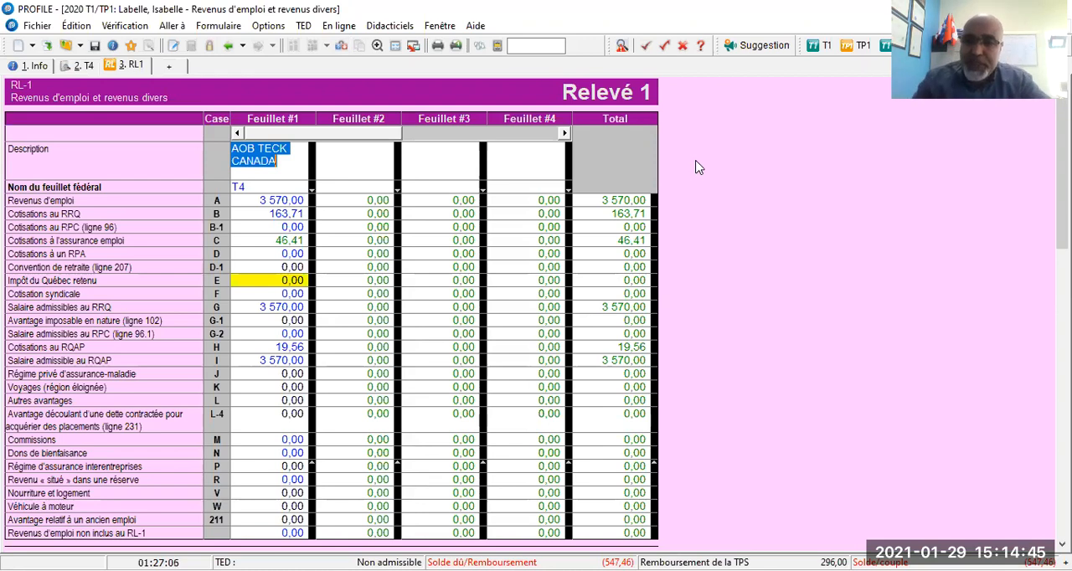
left_click(341, 47)
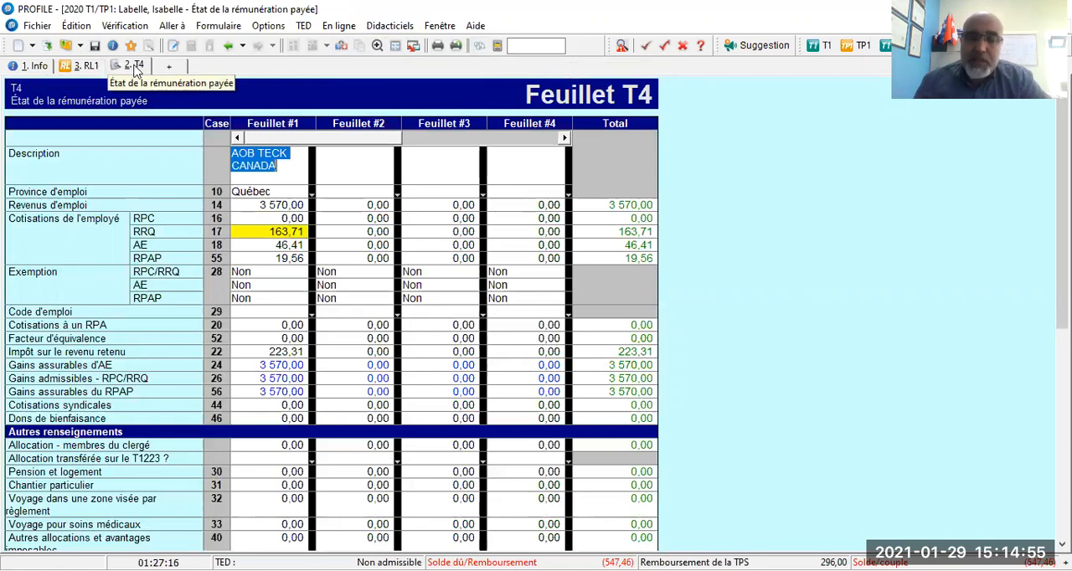
left_click(89, 67)
left_click(141, 69)
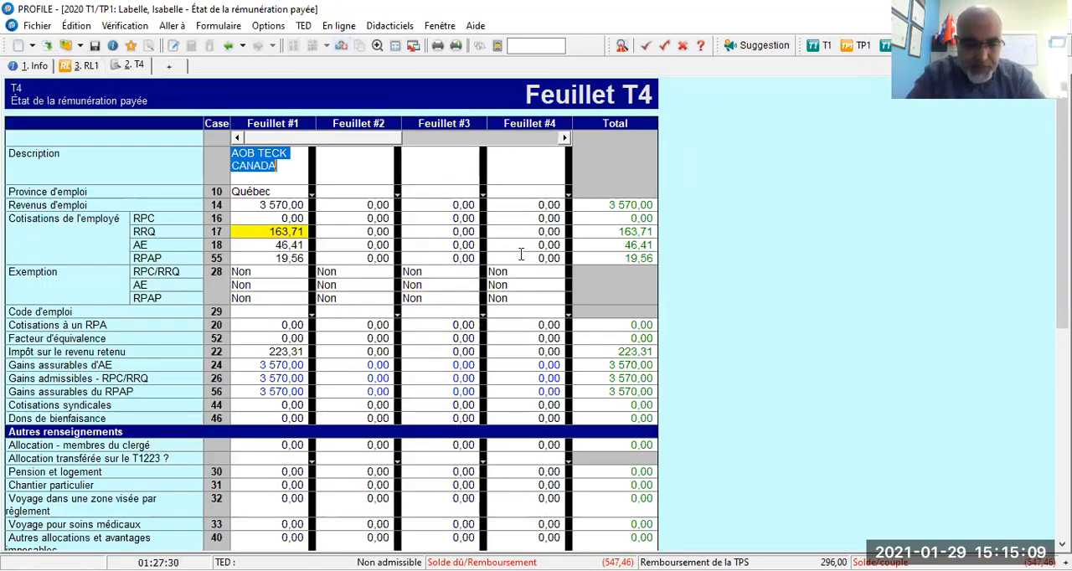
key("ctrl+Tab")
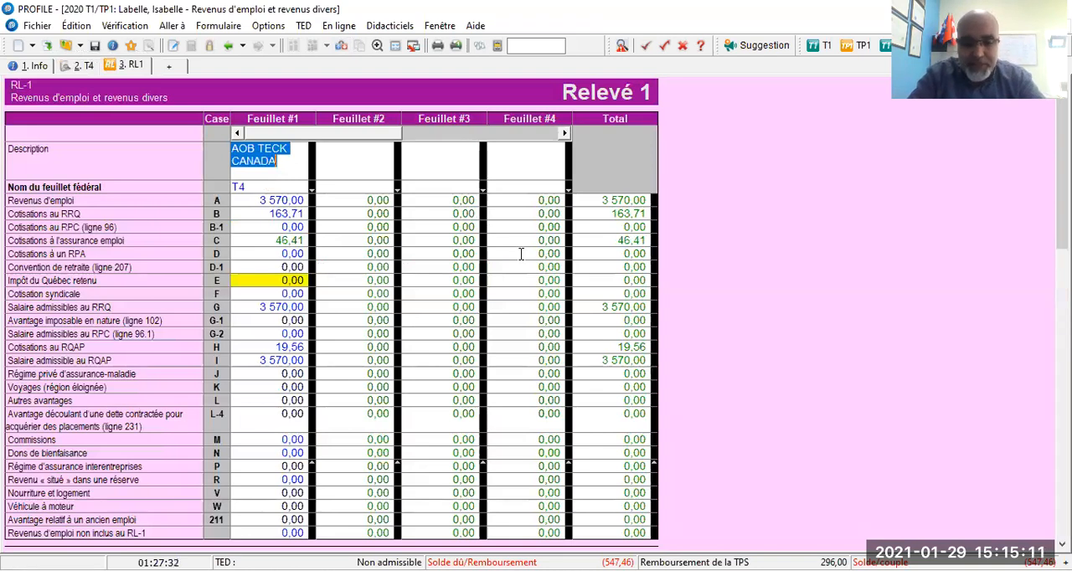
key("ctrl+Tab")
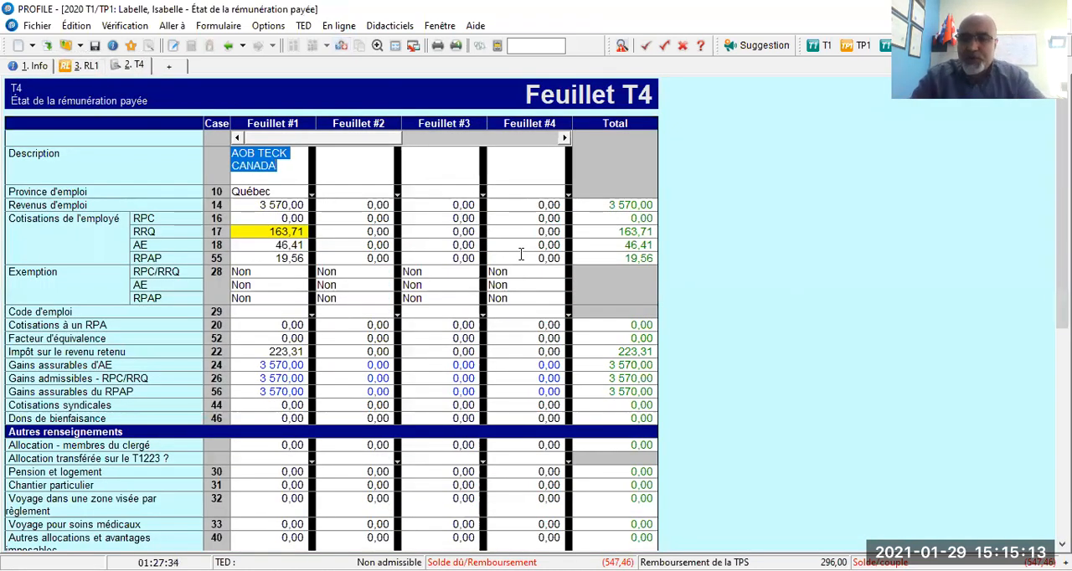
left_click(87, 67)
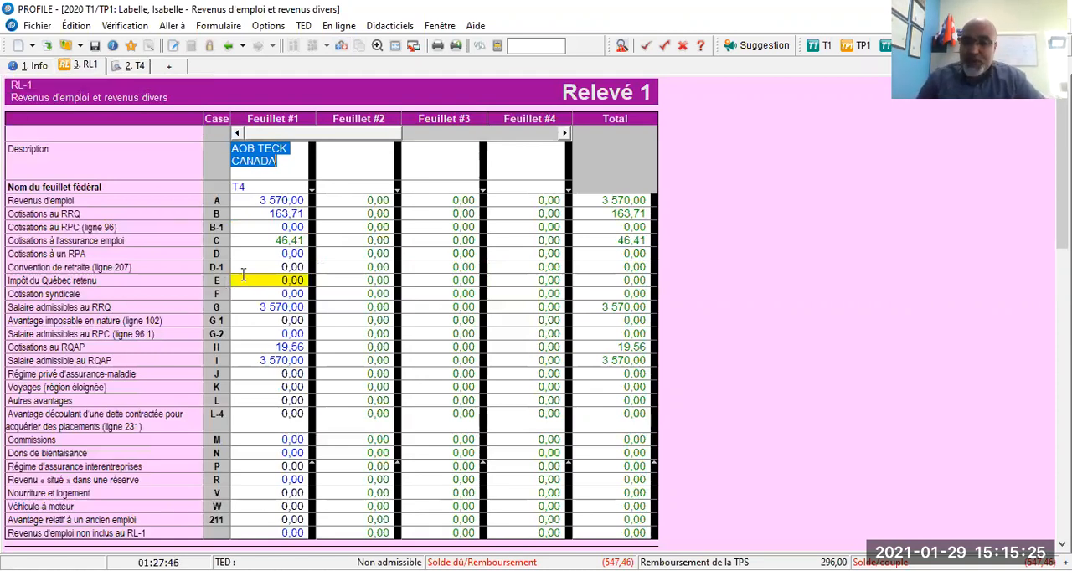
Enter 217 as Québec income tax withheld in box E of Feuillet #1 on the RL-1.
left_click(269, 280)
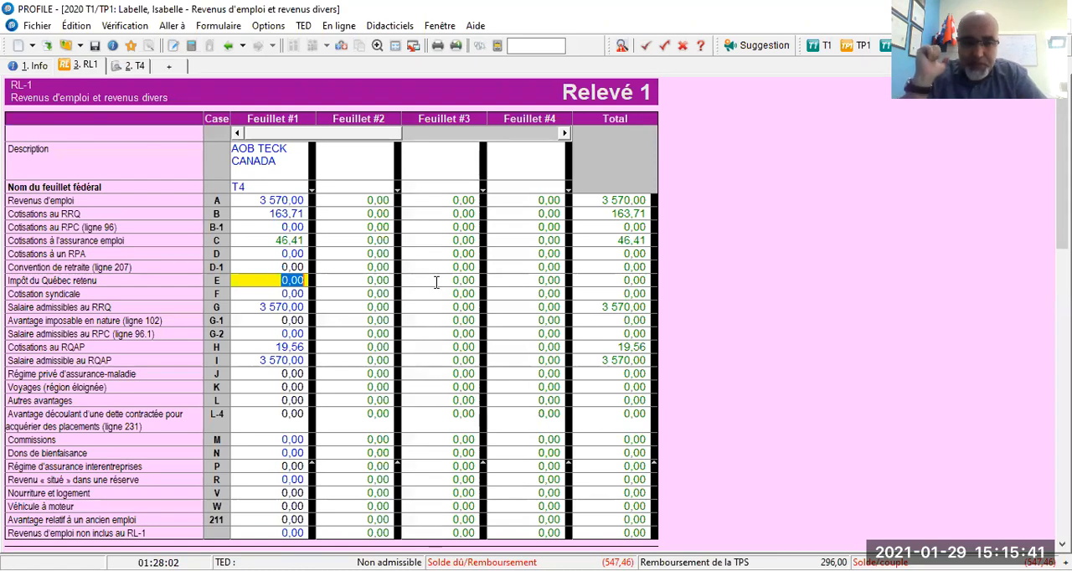
type("21")
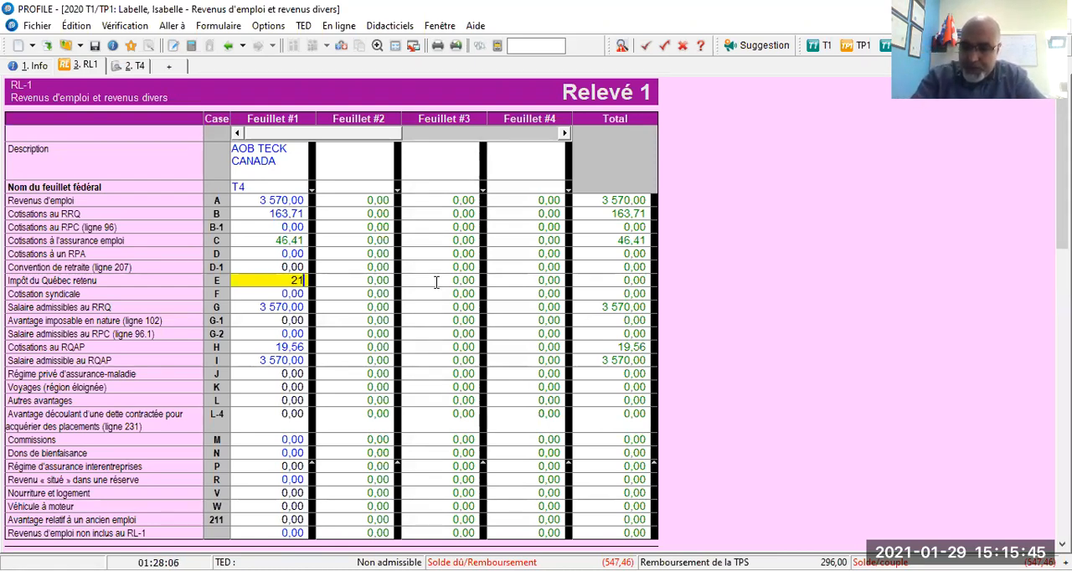
type("7")
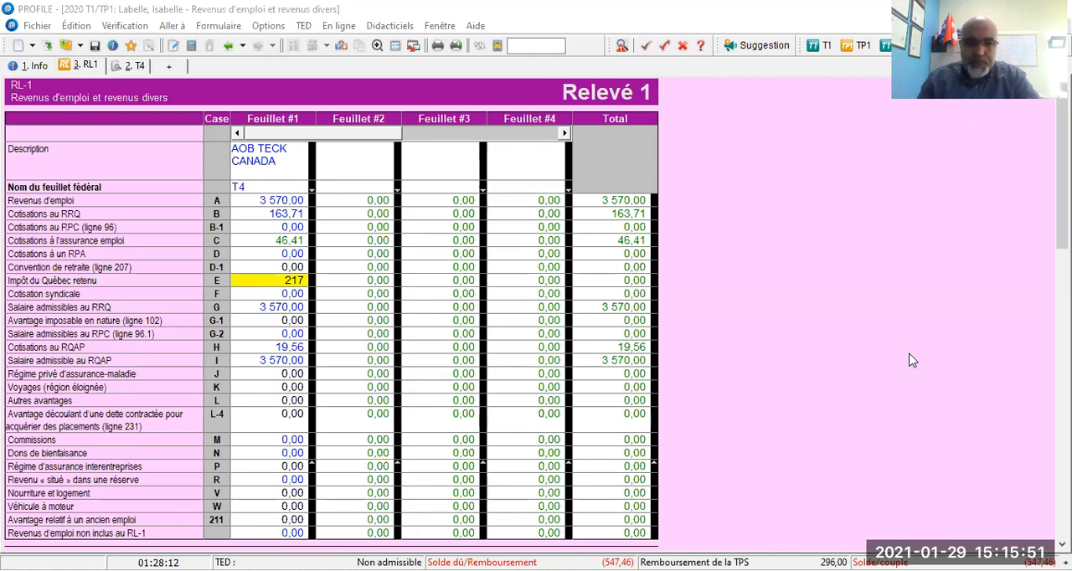
left_click(271, 293)
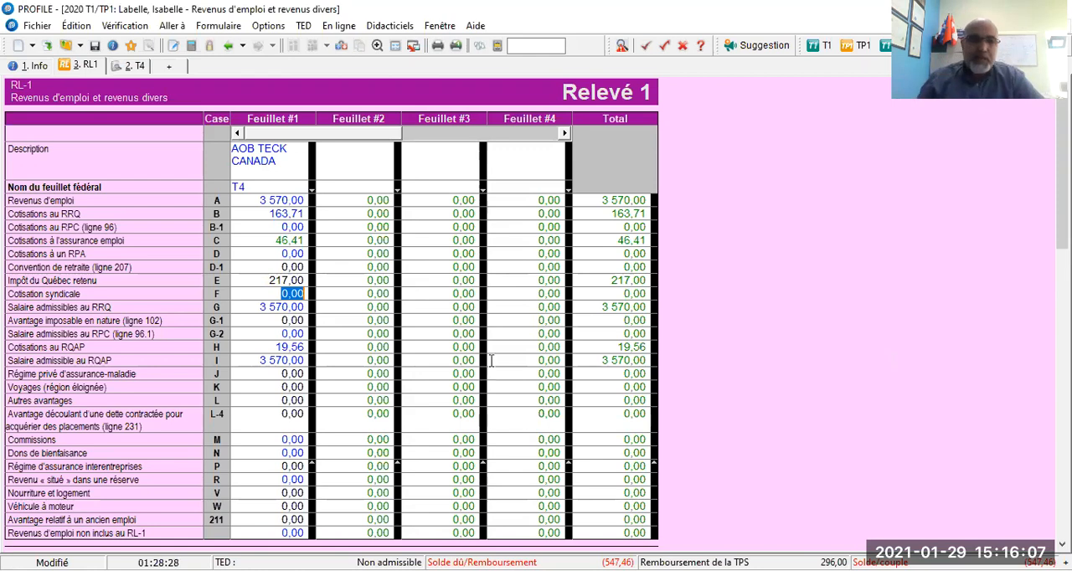
Examine box 22 on the T4 and the other income section (case O) on the RL-1, returning to the T4.
left_click(133, 67)
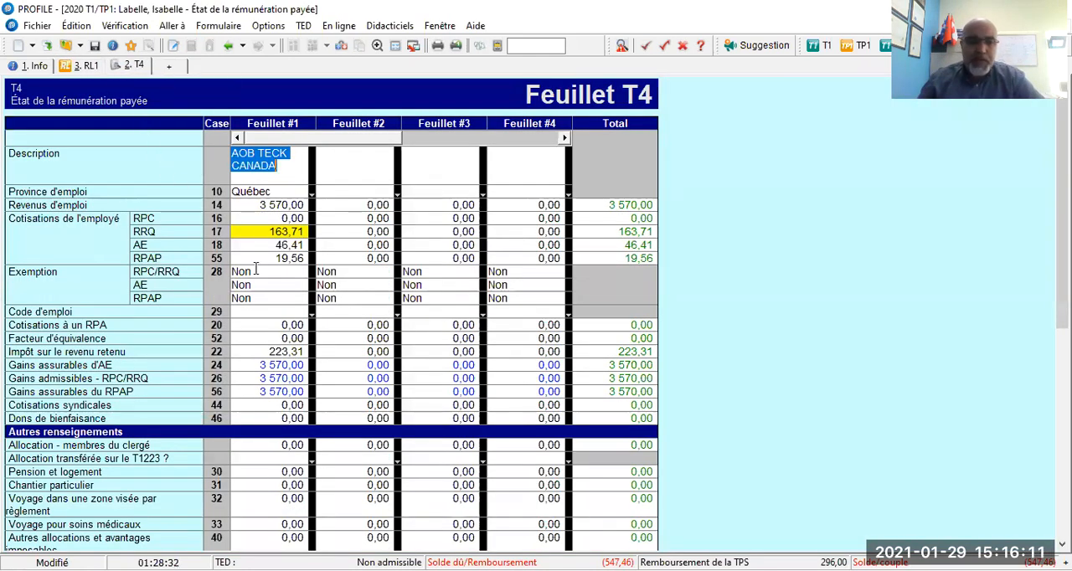
left_click(249, 353)
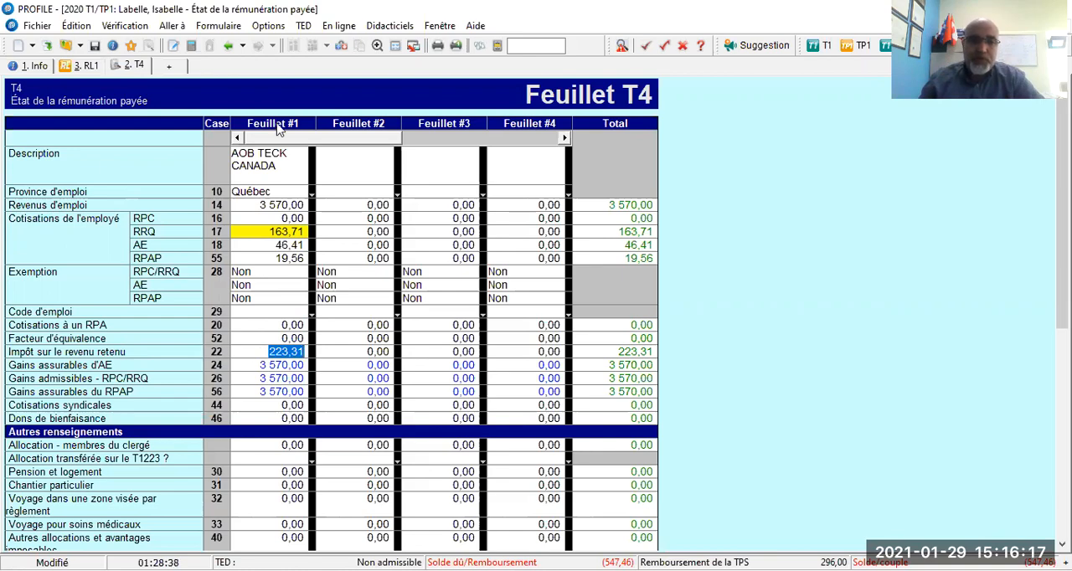
left_click(91, 66)
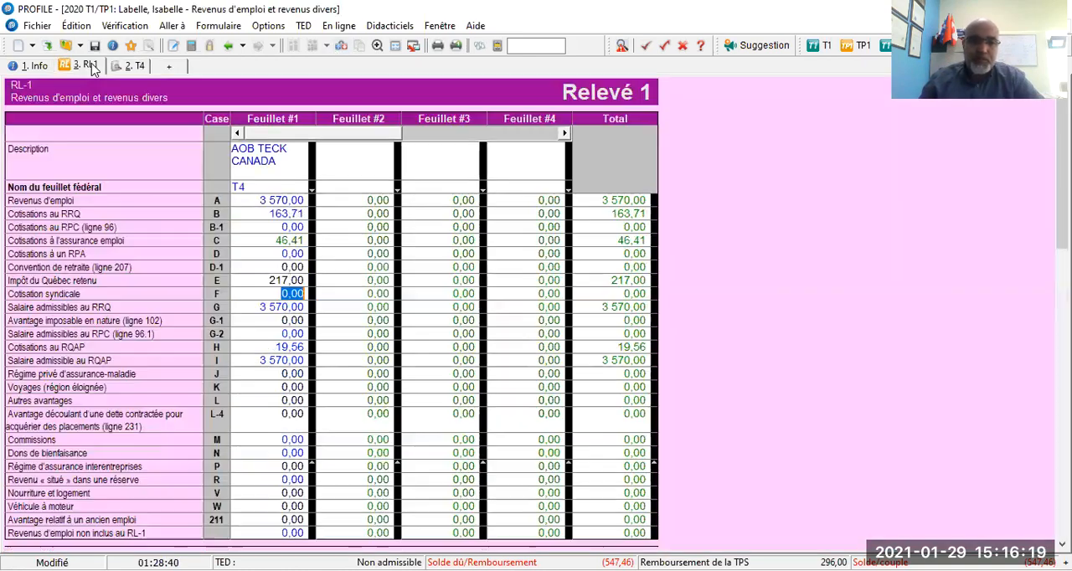
scroll(428, 243, "down", 3)
scroll(428, 243, "down", 12)
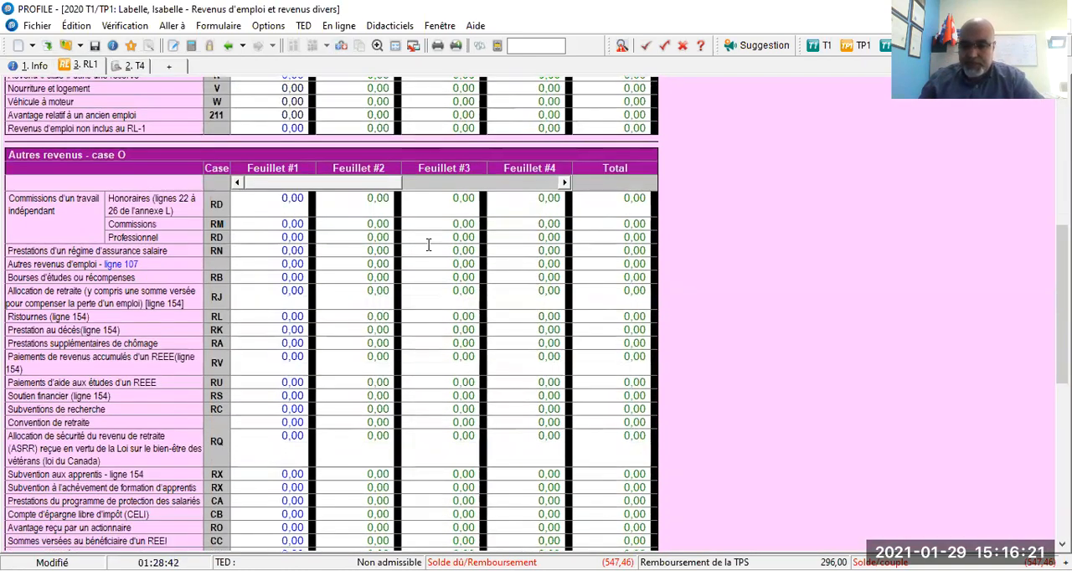
scroll(427, 249, "up", 15)
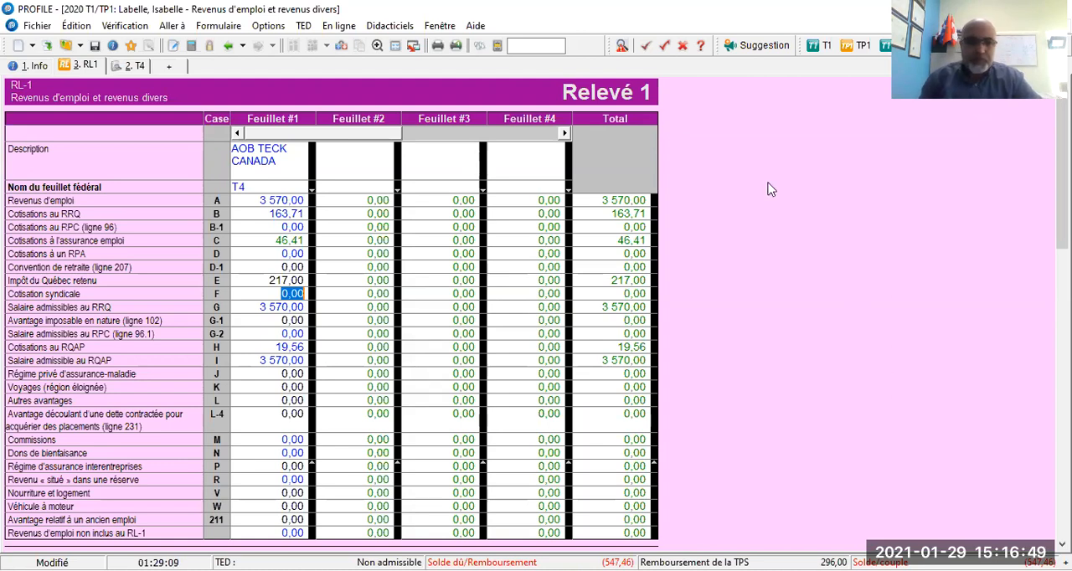
left_click(102, 162)
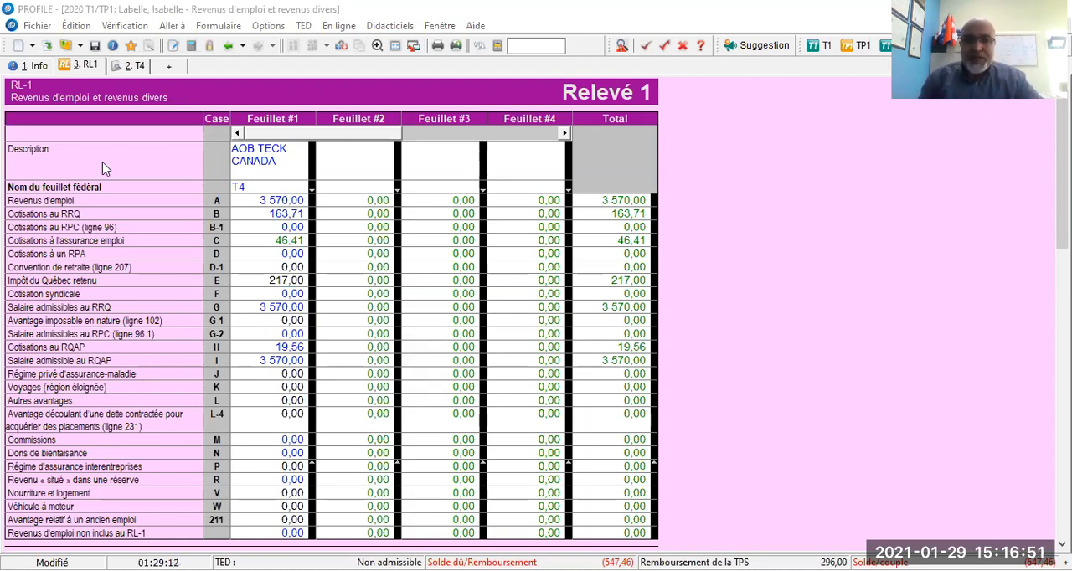
left_click(341, 47)
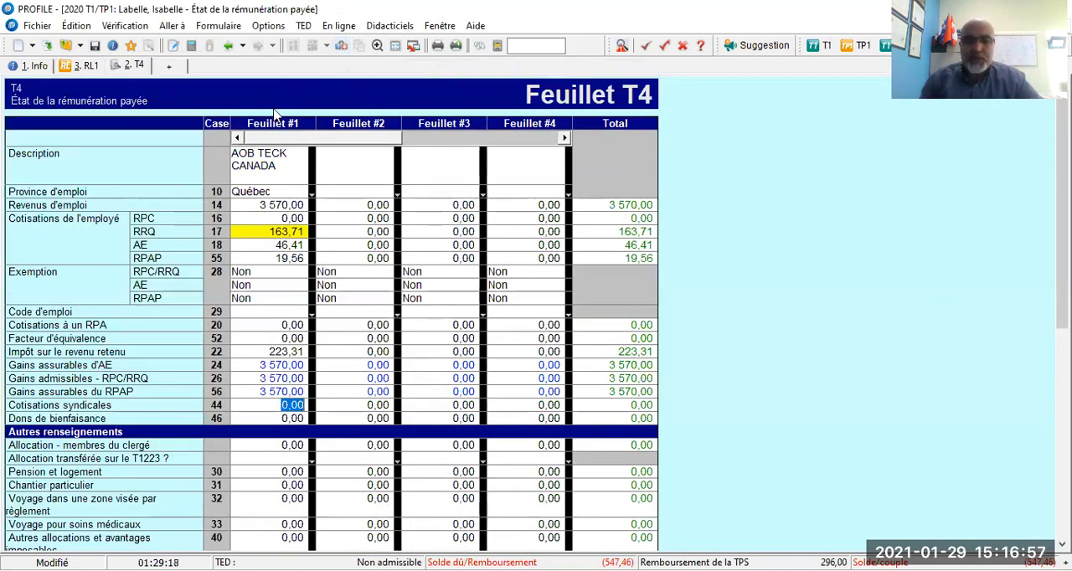
left_click(514, 46)
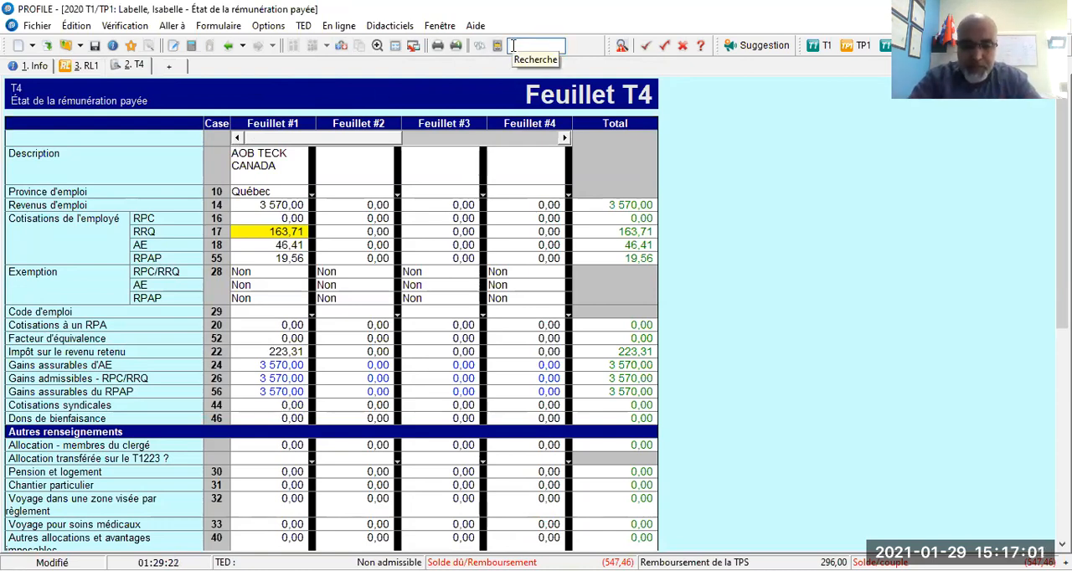
type("t")
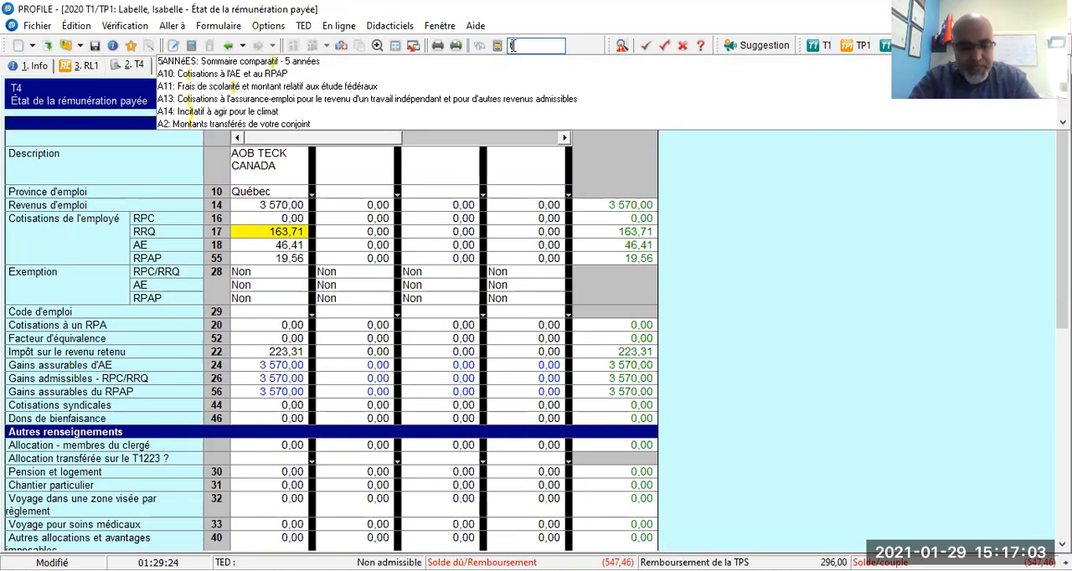
type("4E")
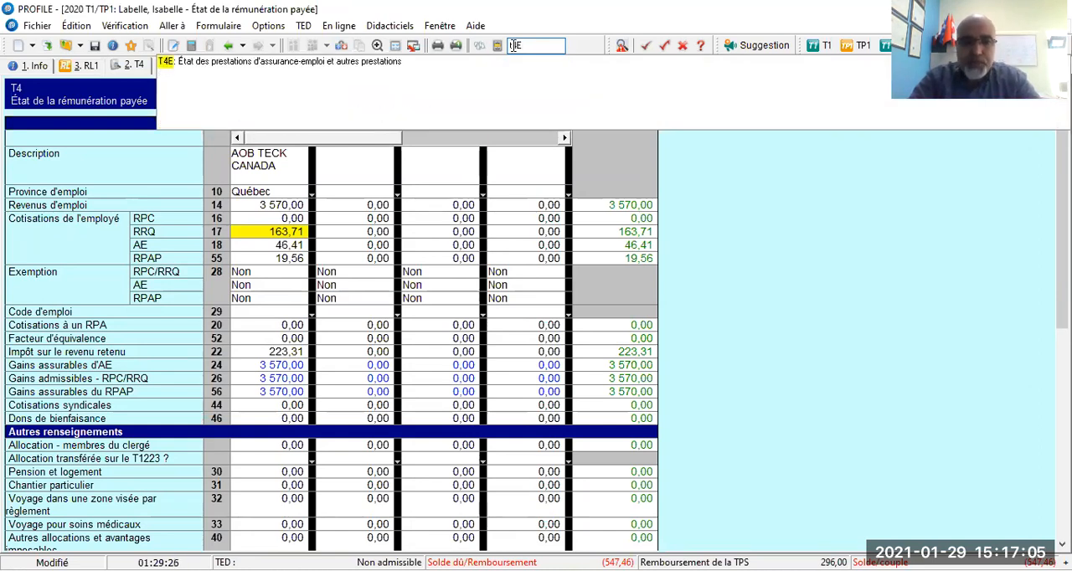
key("BackSpace")
key("BackSpace")
key("BackSpace")
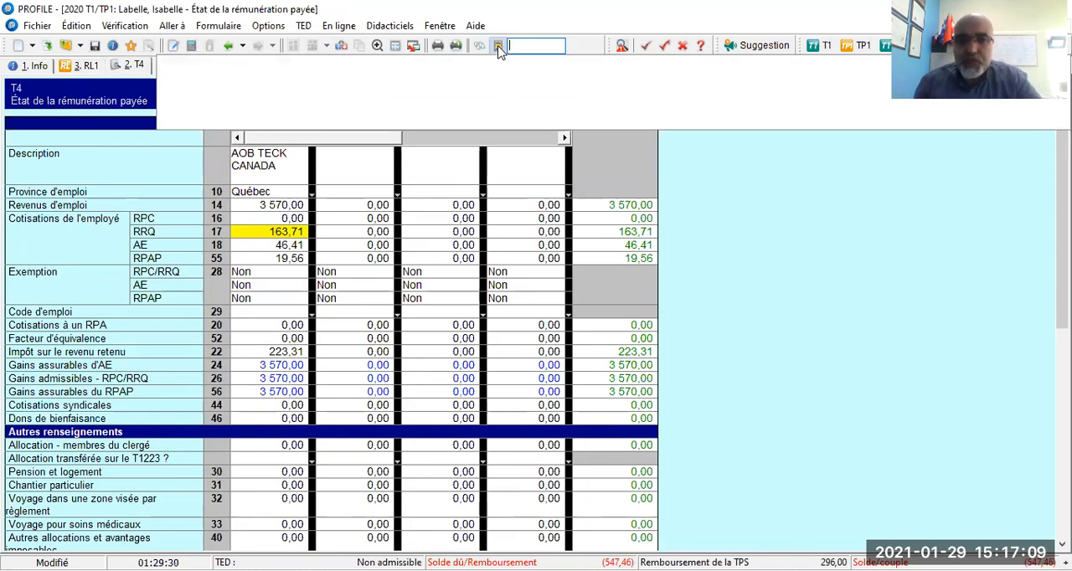
Open the T4E employment insurance benefits slip from the Feuillets category of the form explorer.
left_click(497, 46)
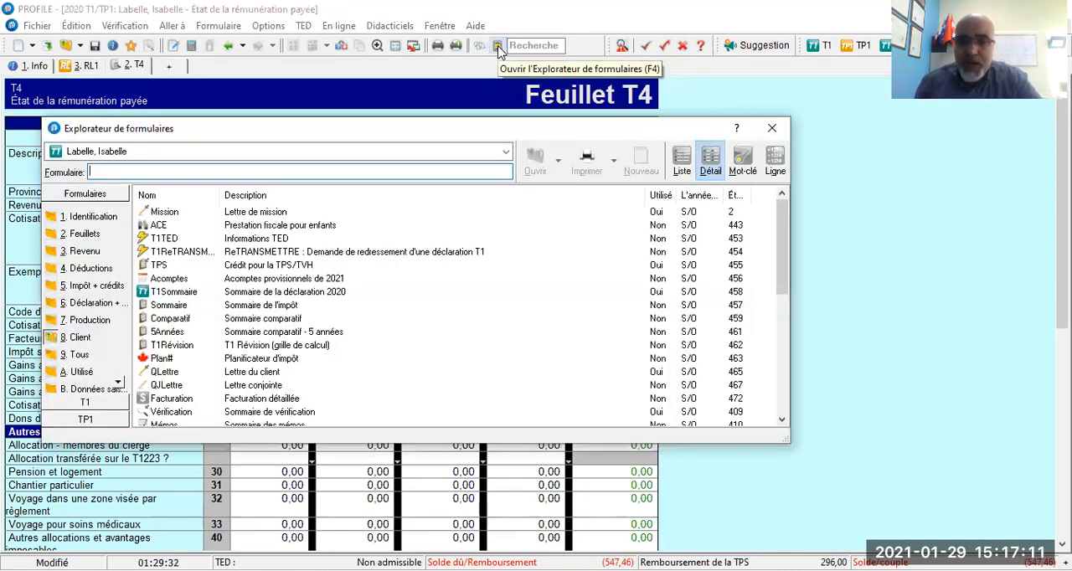
left_click(75, 239)
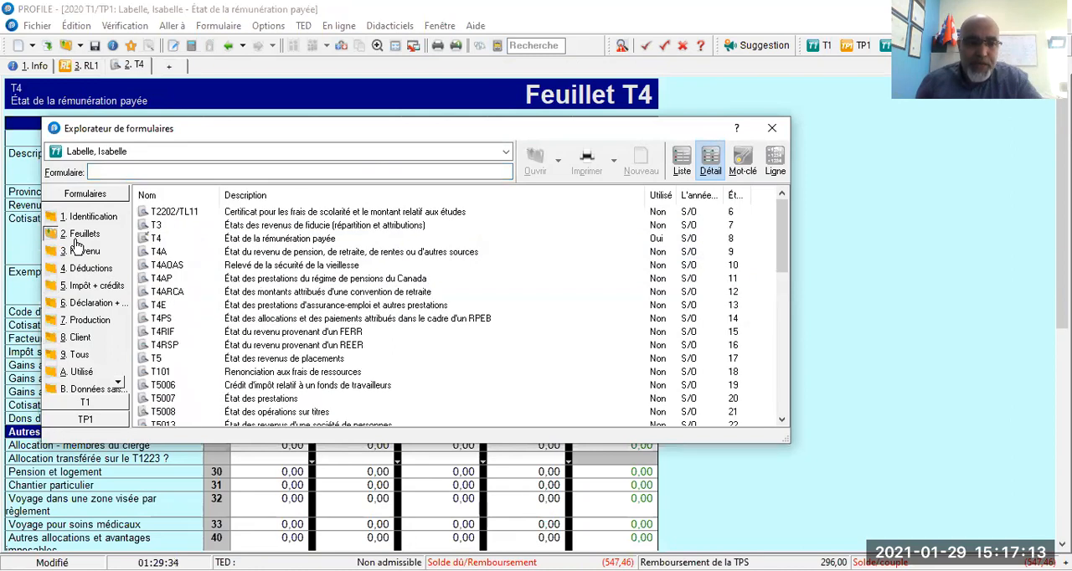
left_click(241, 308)
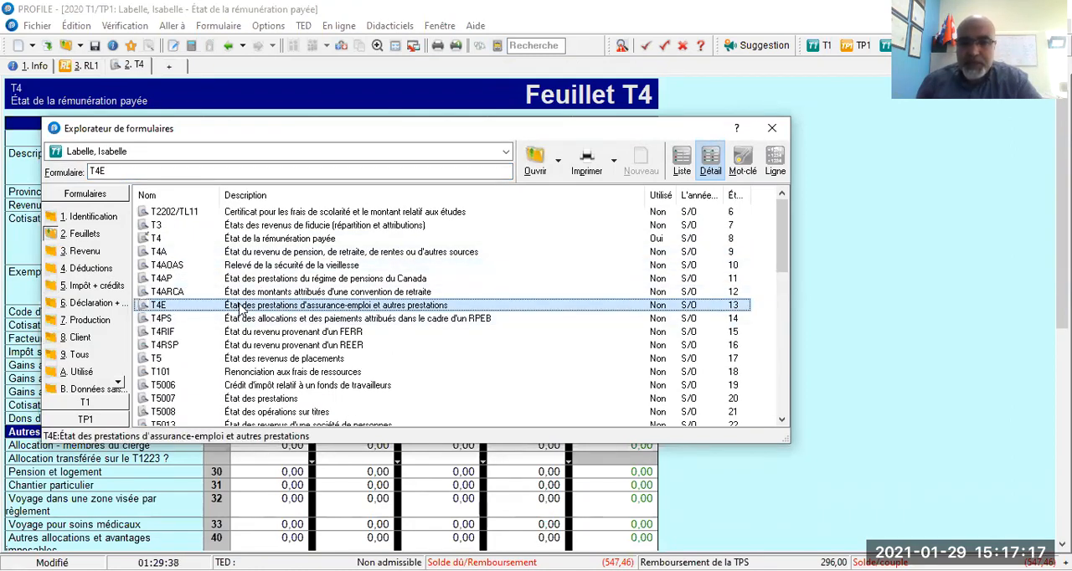
double_click(241, 308)
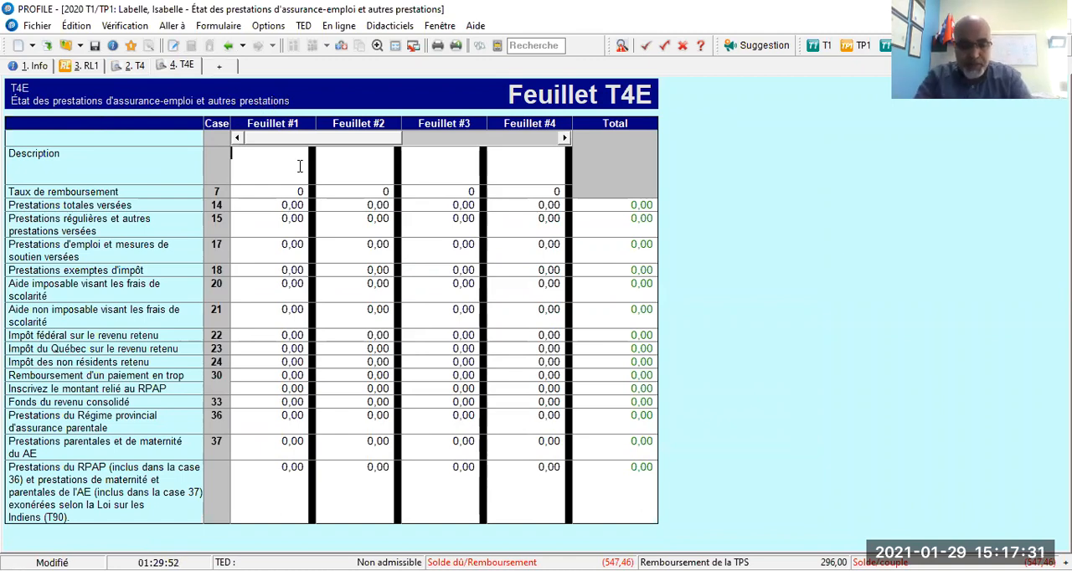
Enter EDSC as the description of Feuillet #1 on the T4E.
type("e")
key("BackSpace")
type("EDSC")
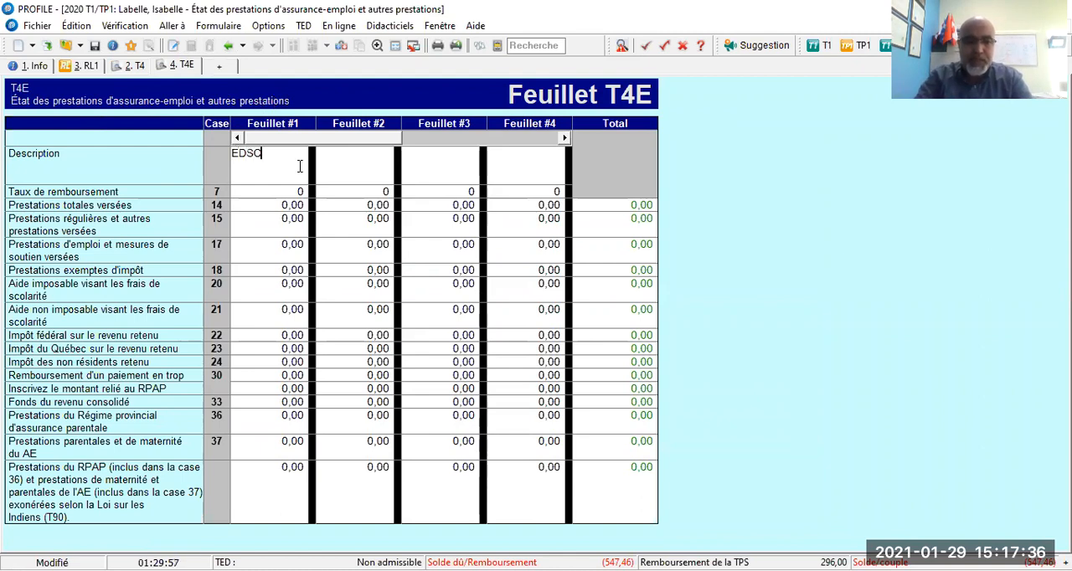
left_click(273, 203)
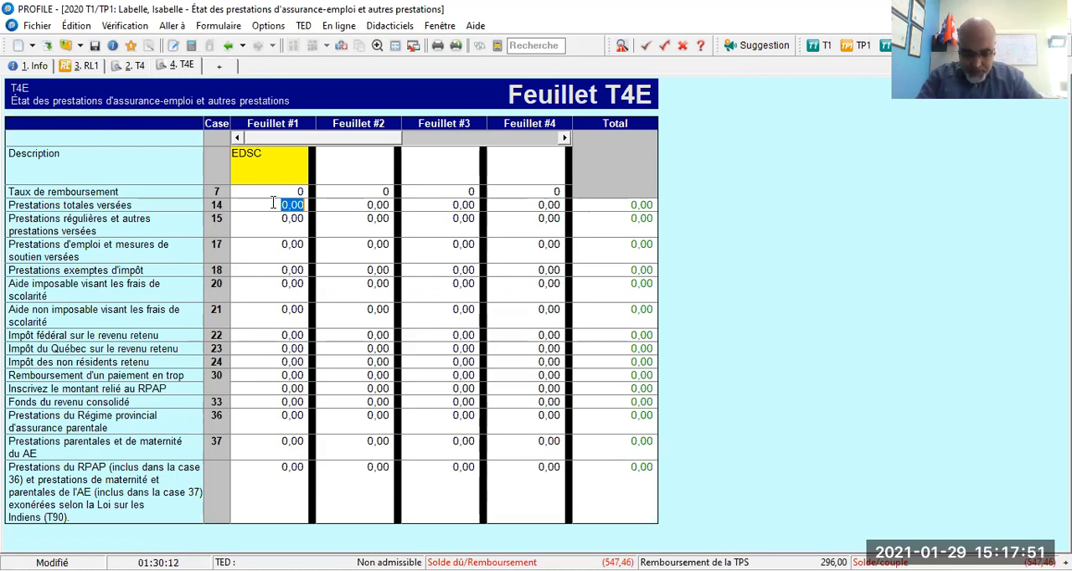
Enter 9189 as both total benefits paid (box 14) and regular benefits (box 15) for Feuillet #1 on the T4E.
type("9189")
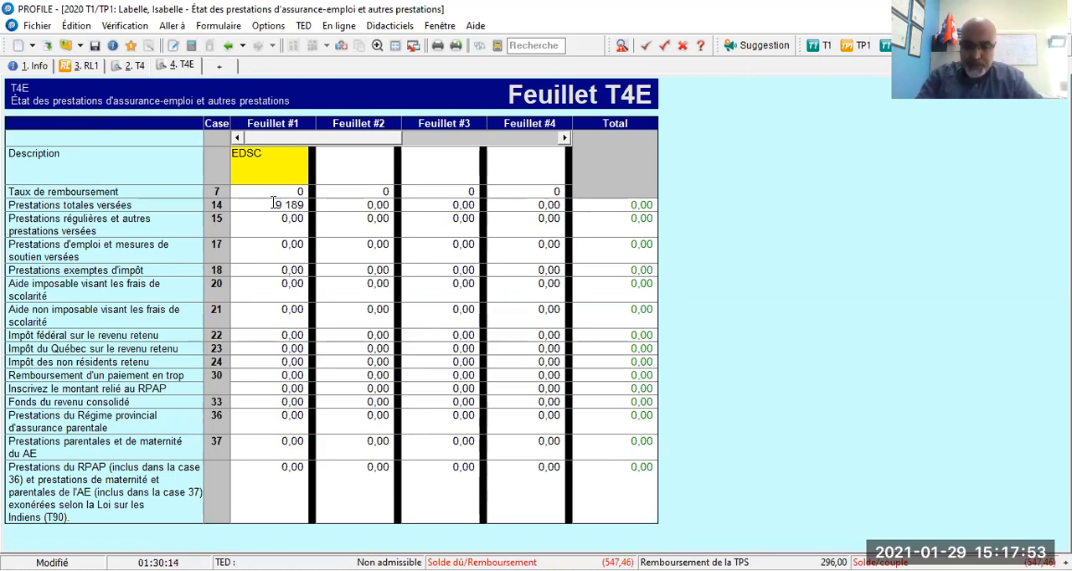
key("Return")
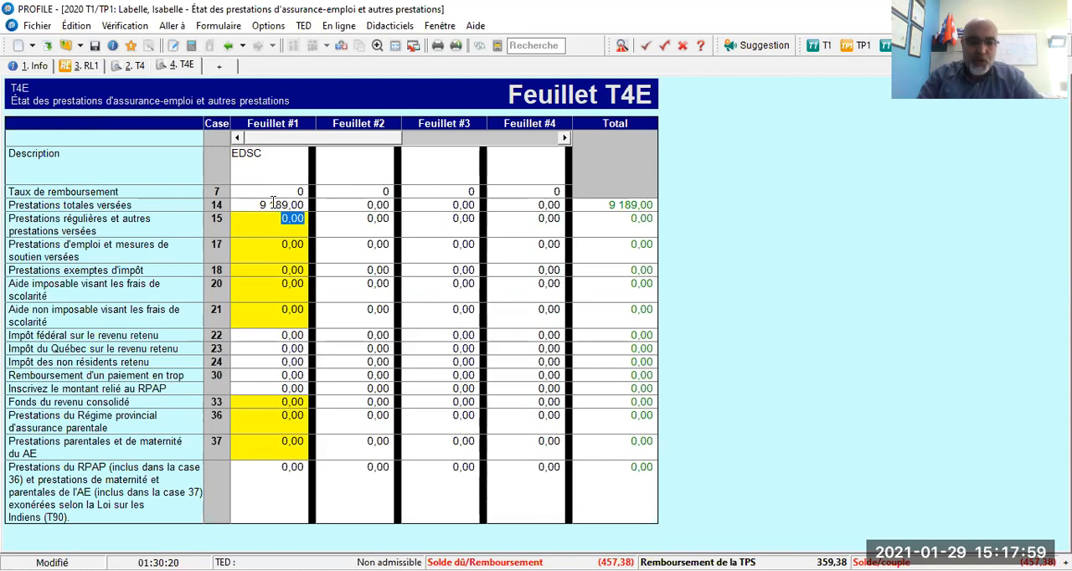
type("9")
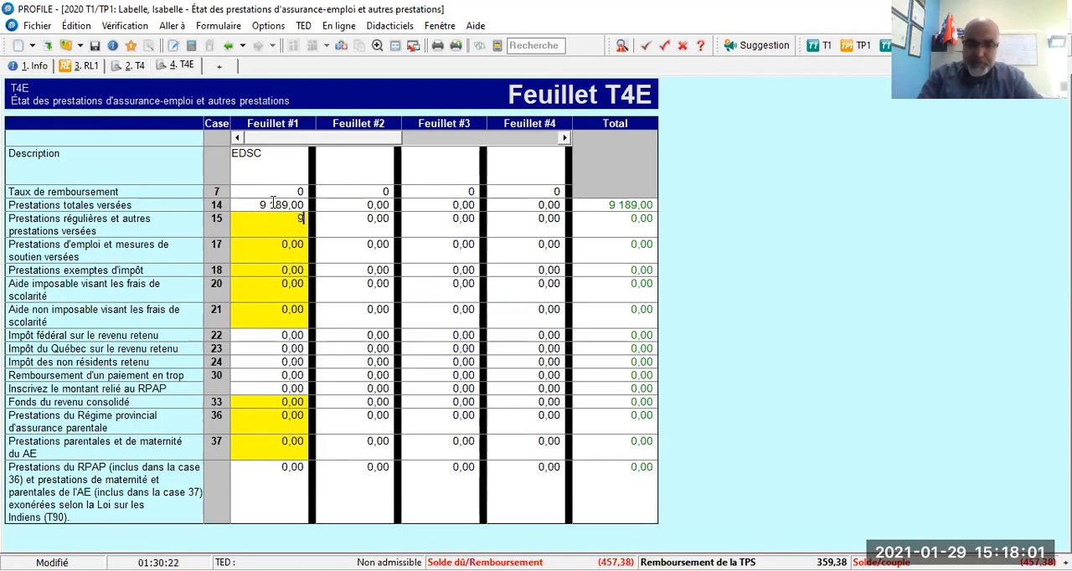
type(" 180")
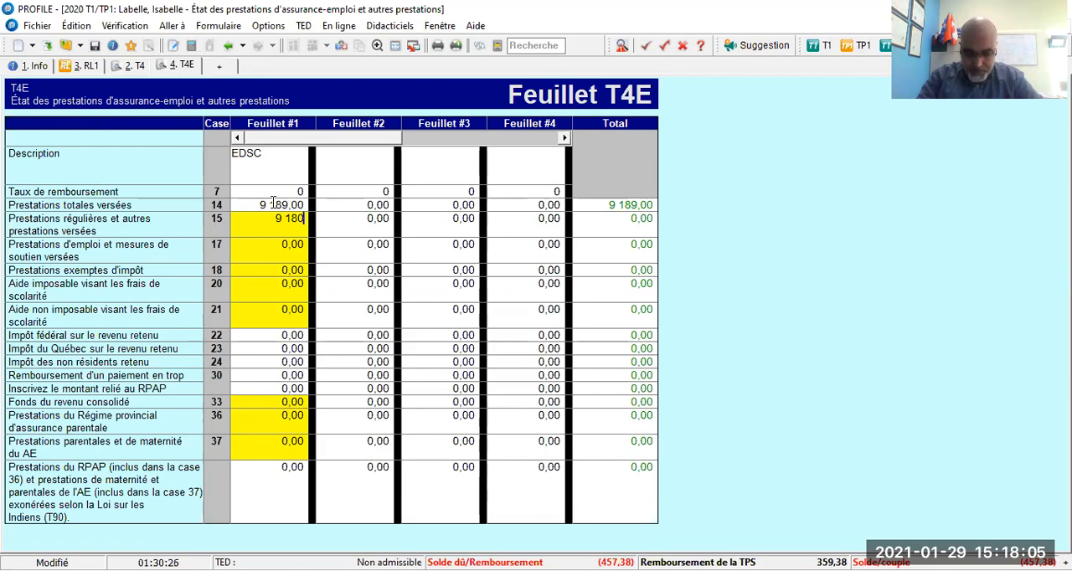
key("BackSpace")
key("BackSpace")
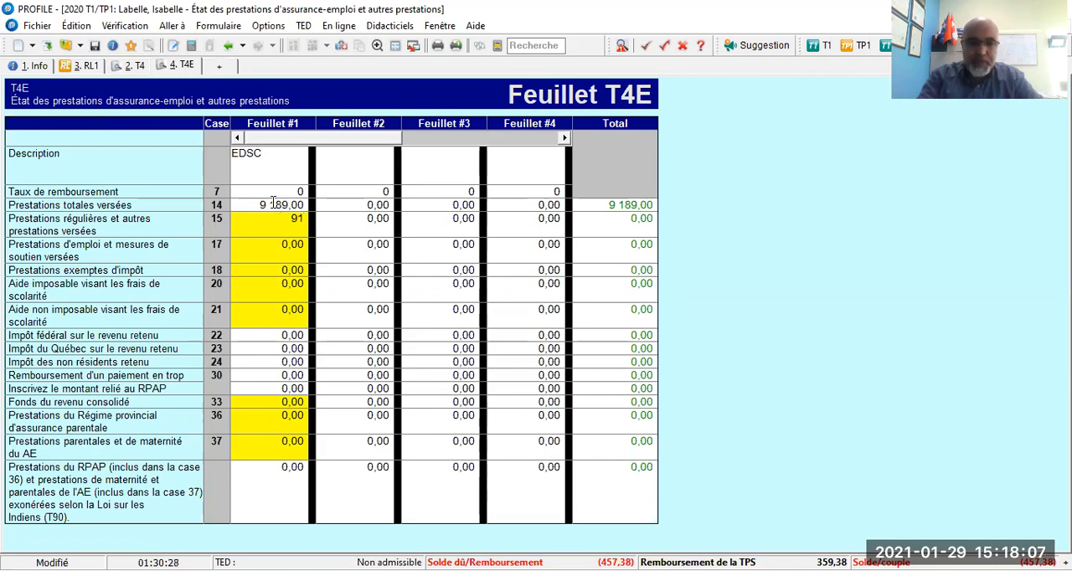
type("89")
key("Return")
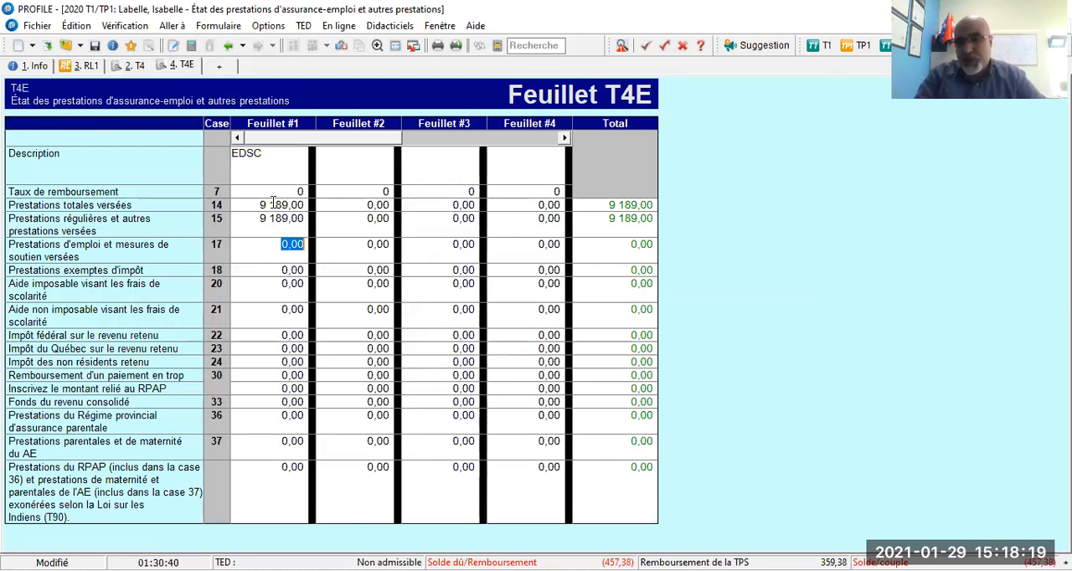
Enter 337 as federal income tax withheld in box 22 of Feuillet #1 on the T4E.
key("Down")
key("Down")
key("Down")
key("Down")
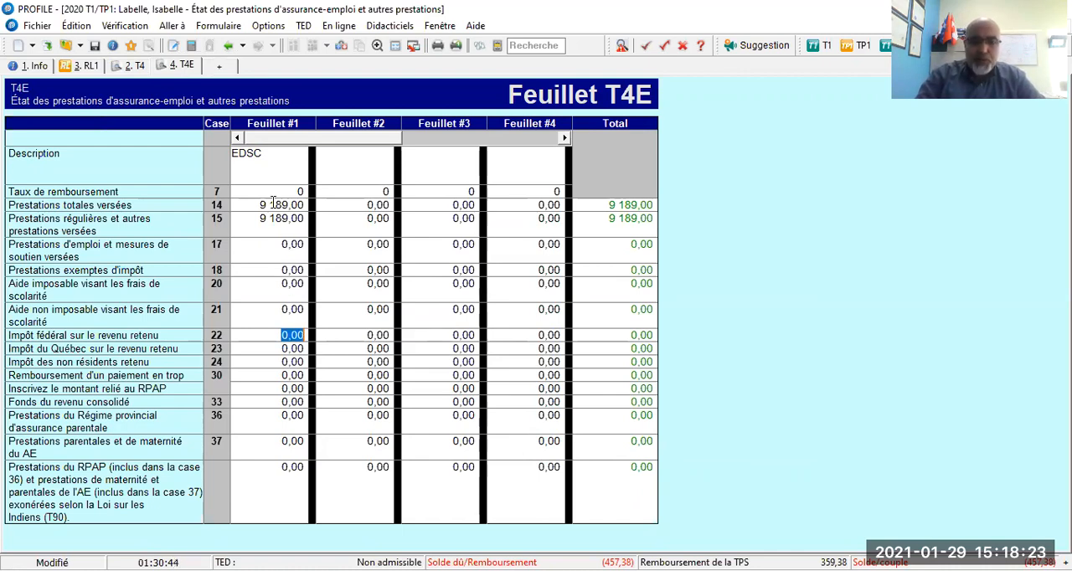
type("337")
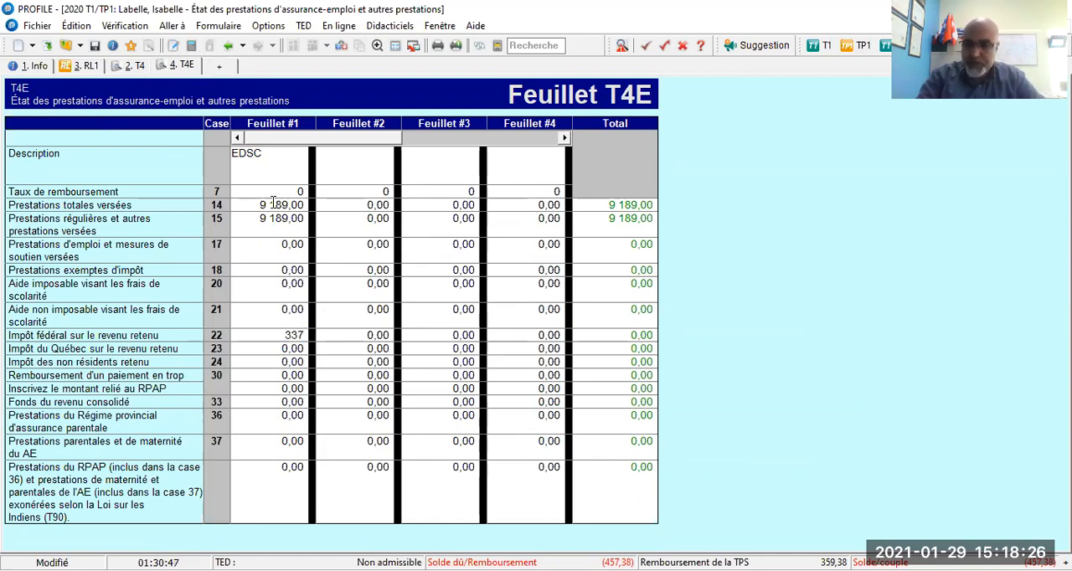
key("Tab")
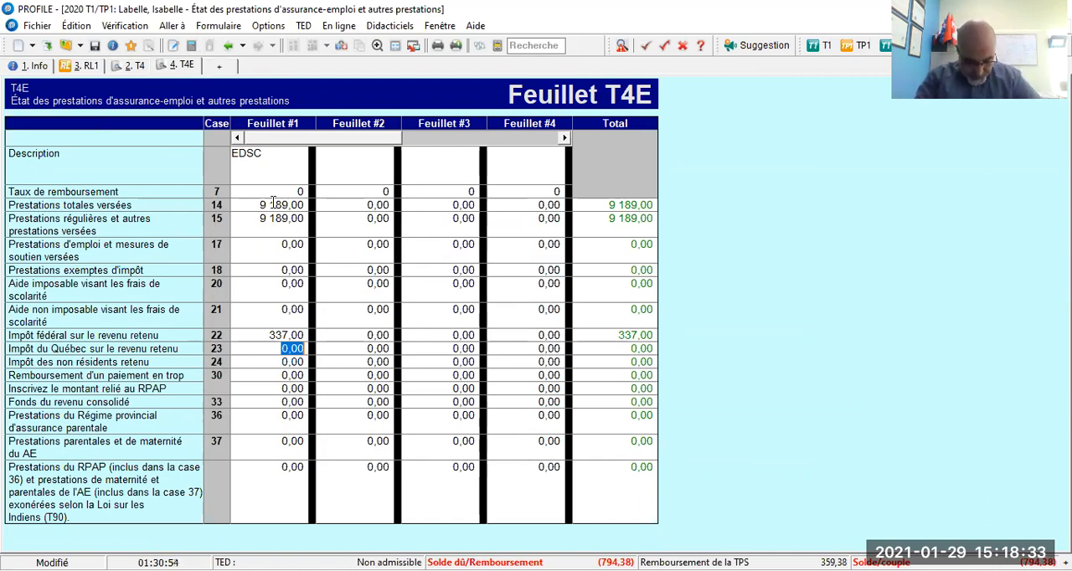
Enter 104 as repayment of an overpayment in box 30 of Feuillet #1 on the T4E.
key("Down")
key("Down")
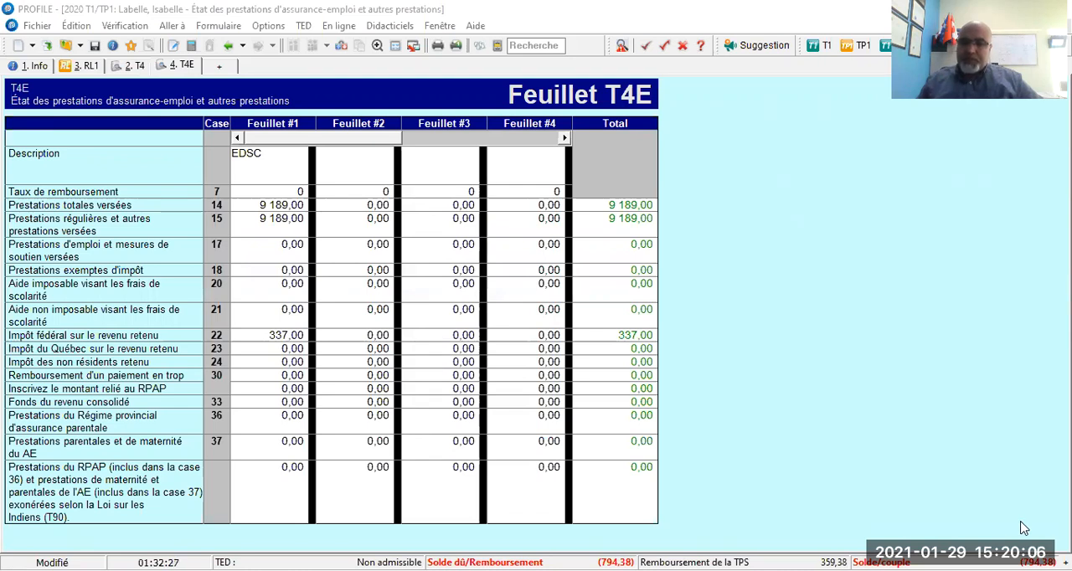
left_click(707, 190)
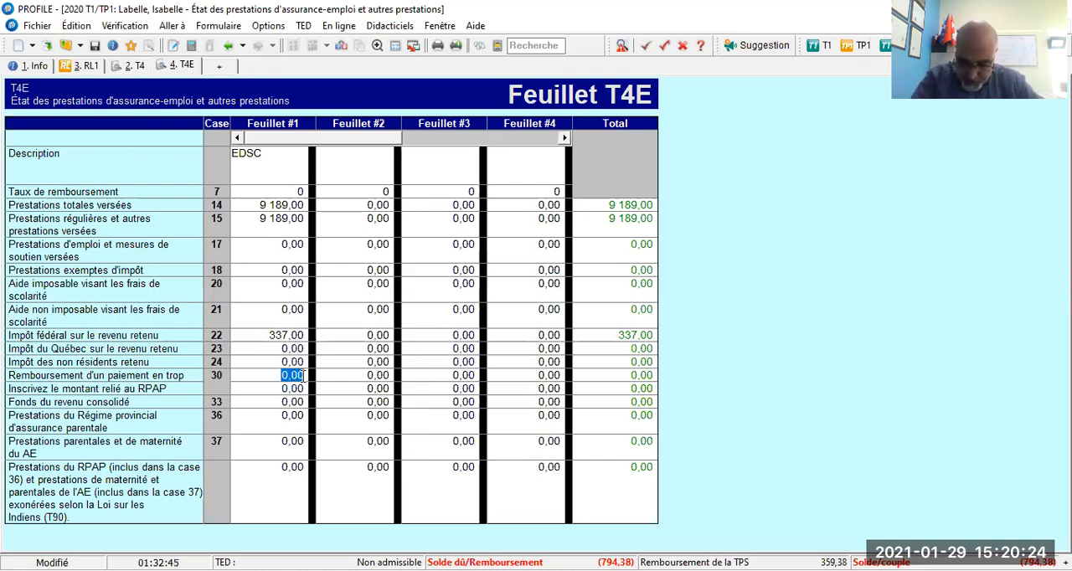
type("104")
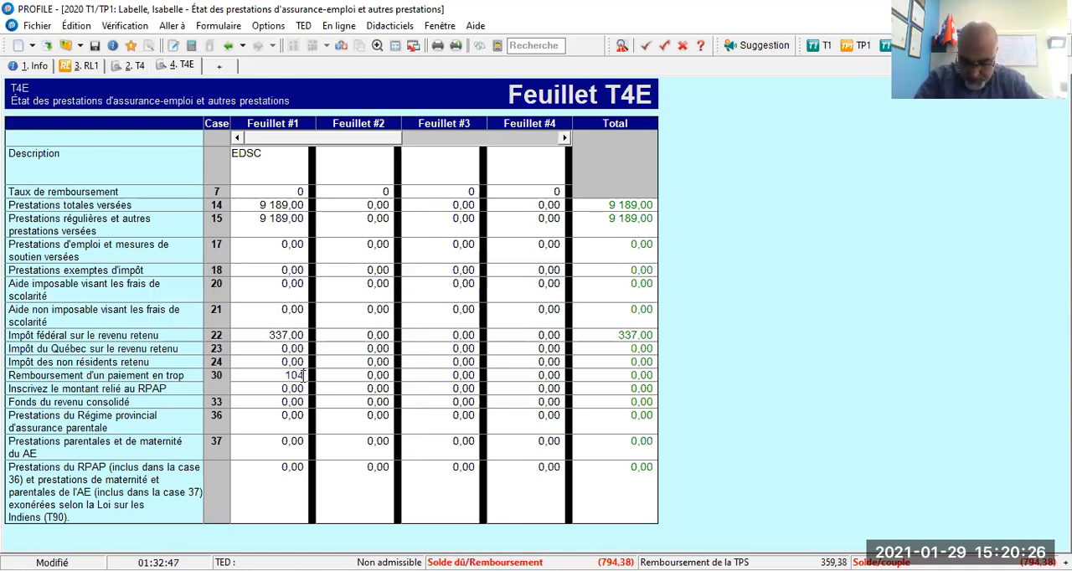
key("Return")
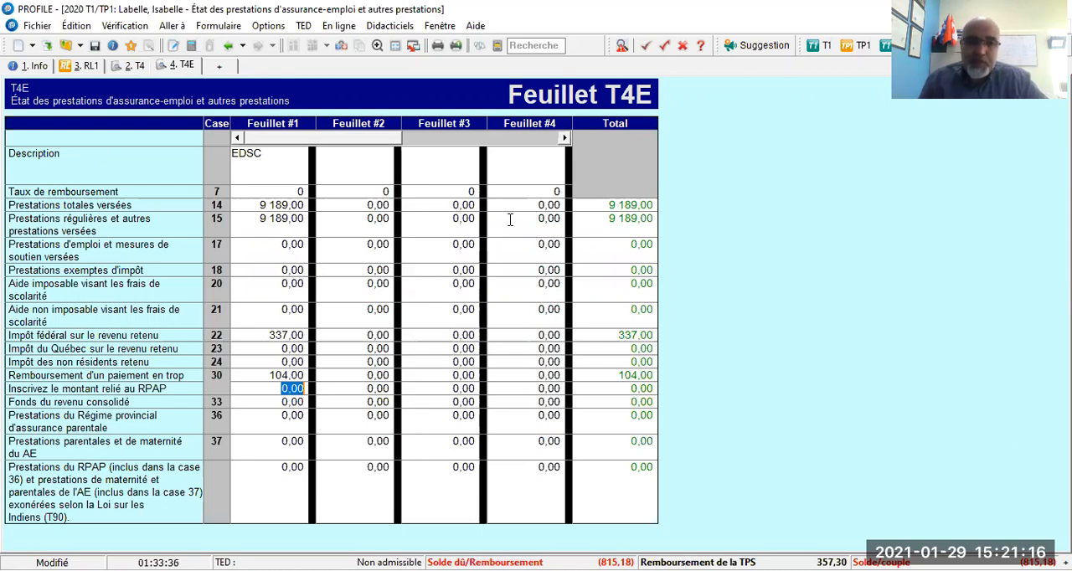
Review the Feuillet #1 entries on the T4 from employment income (box 14) down to the other information section.
left_click(315, 88)
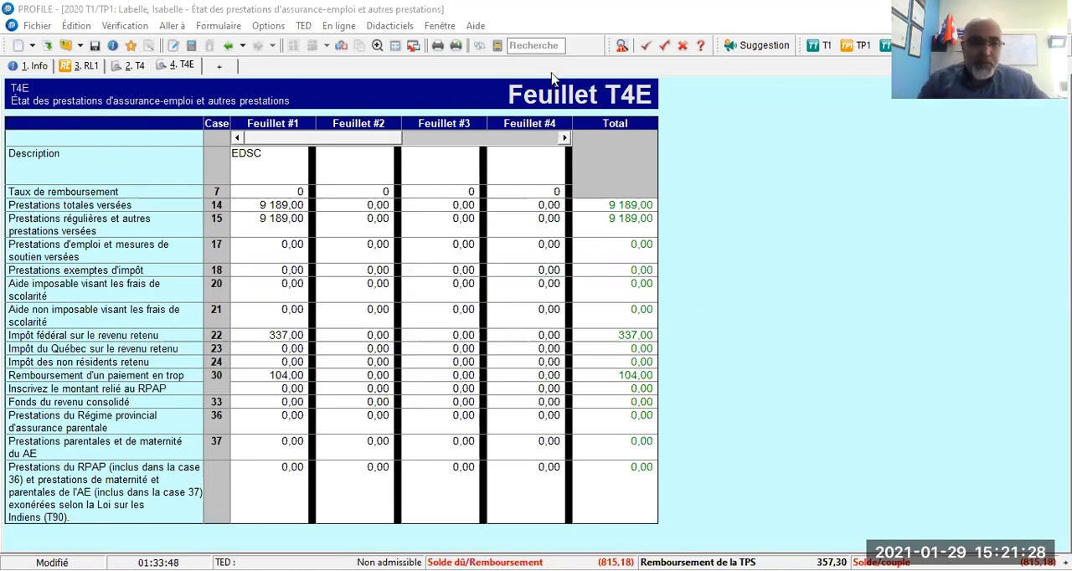
left_click(133, 66)
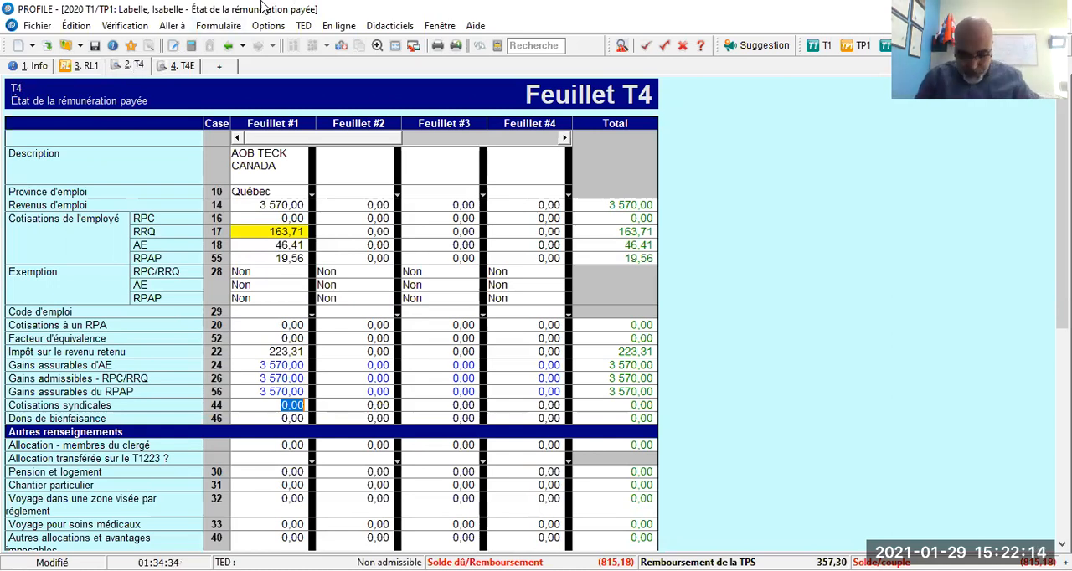
left_click(273, 204)
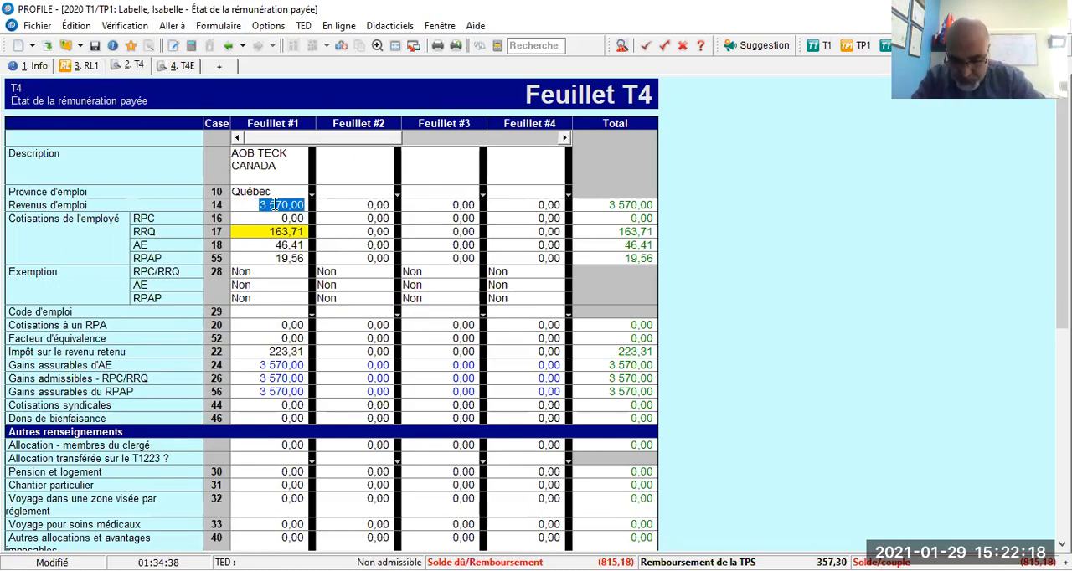
key("Down")
key("Down")
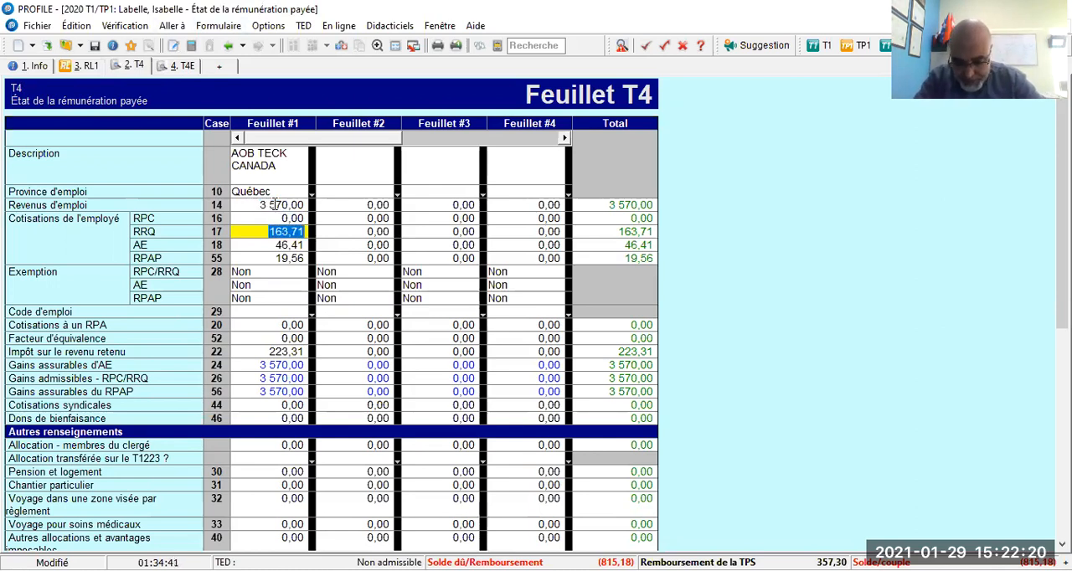
key("Down")
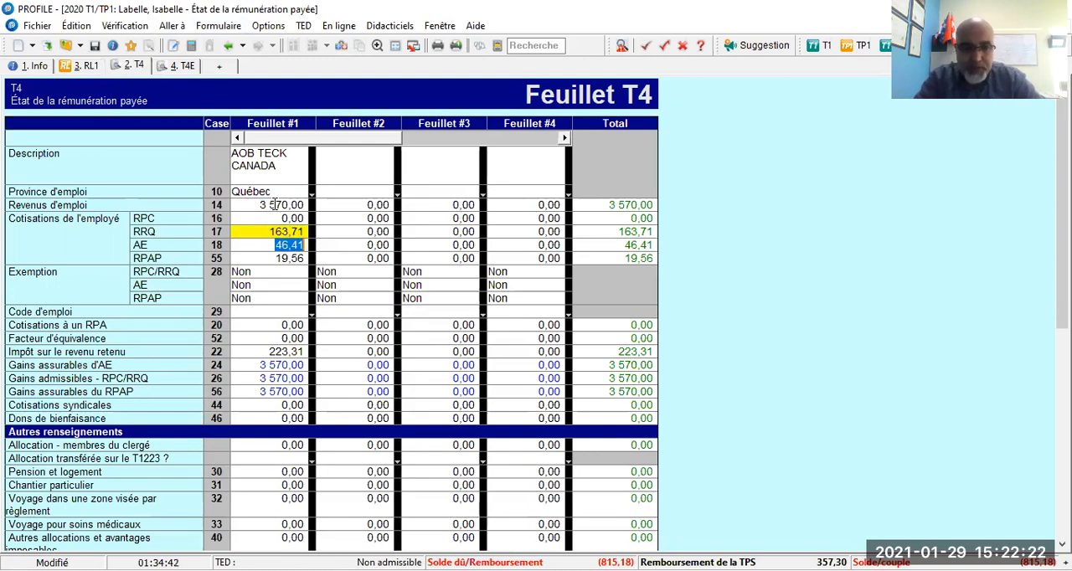
key("Down")
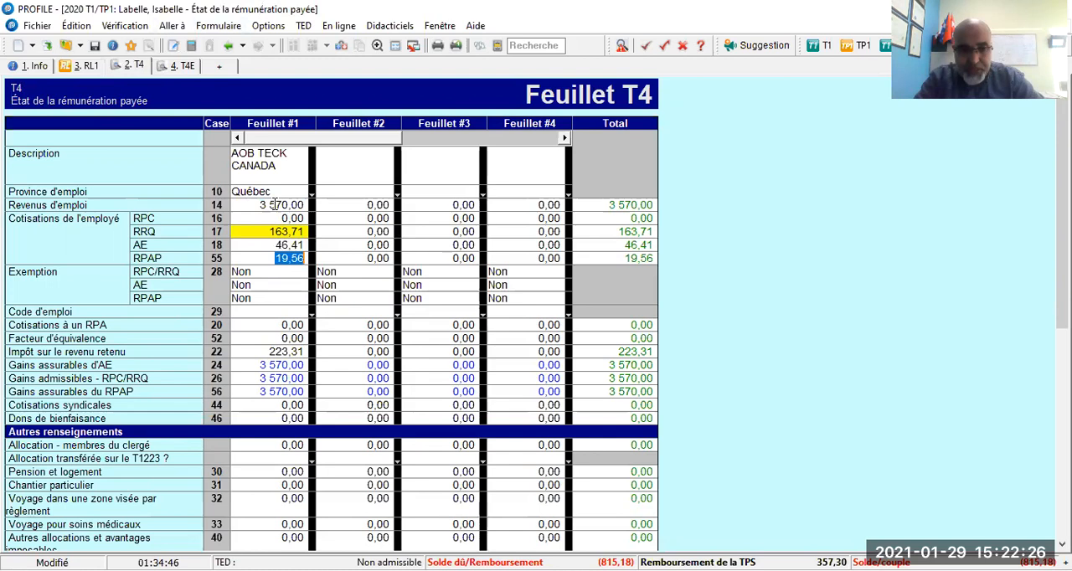
key("Down")
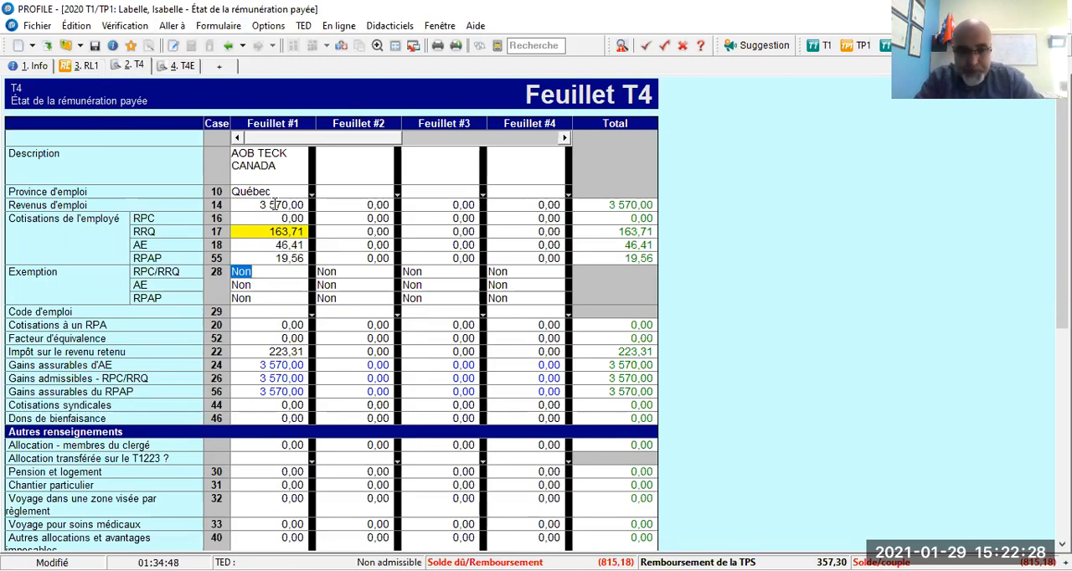
key("Down")
key("Down")
key("Down")
key("Down")
key("Down")
key("Down")
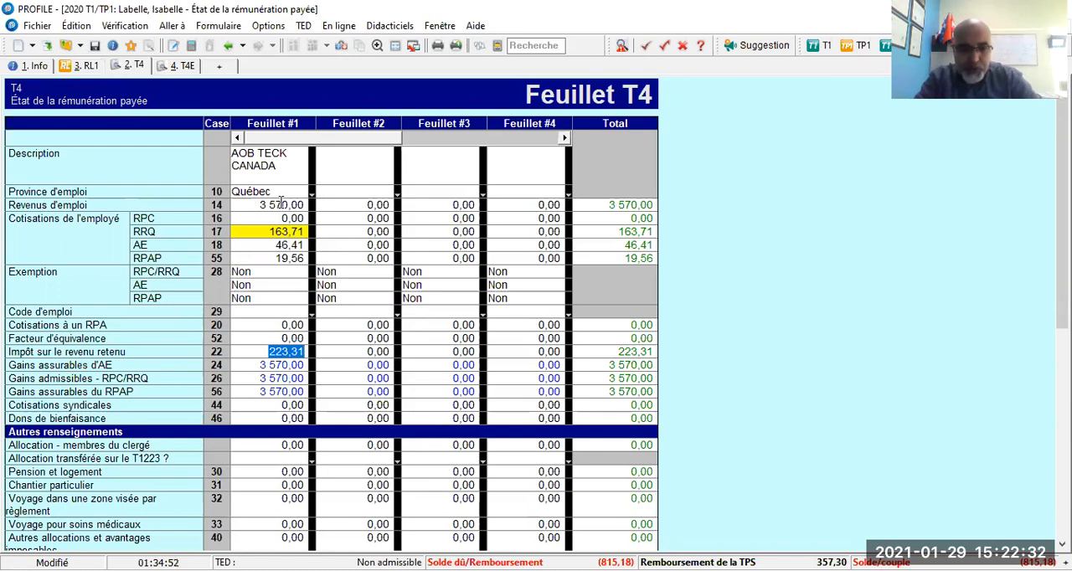
key("Down")
key("Down")
key("Down")
key("Down")
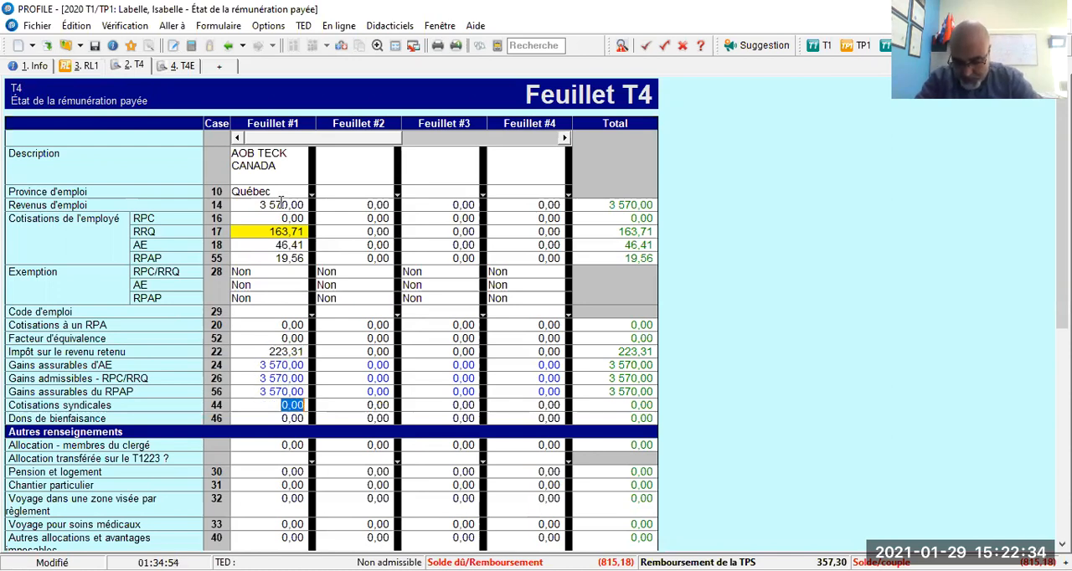
key("Down")
key("Down")
key("Down")
key("Down")
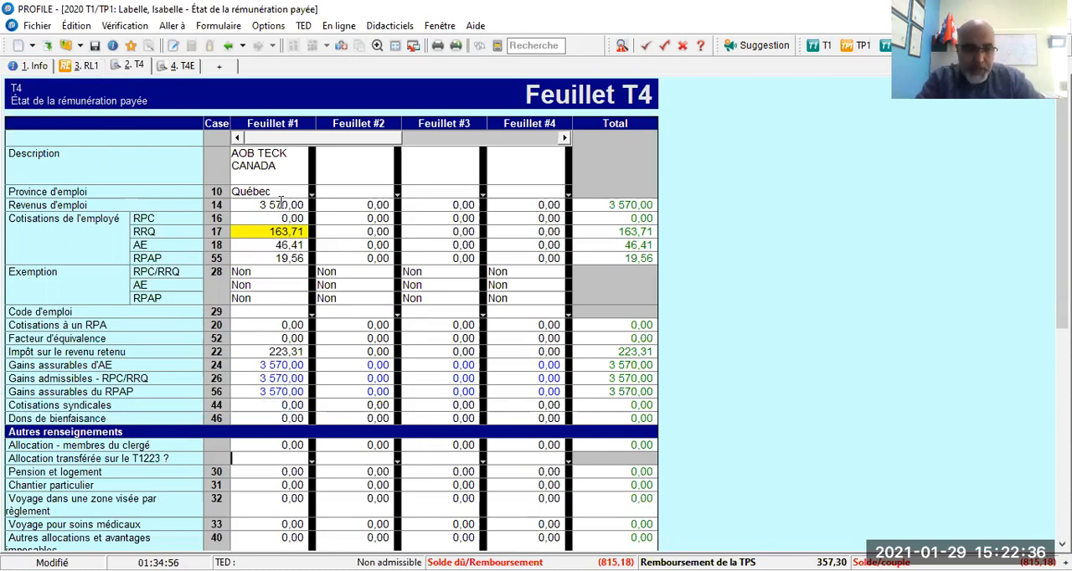
key("Down")
key("Down")
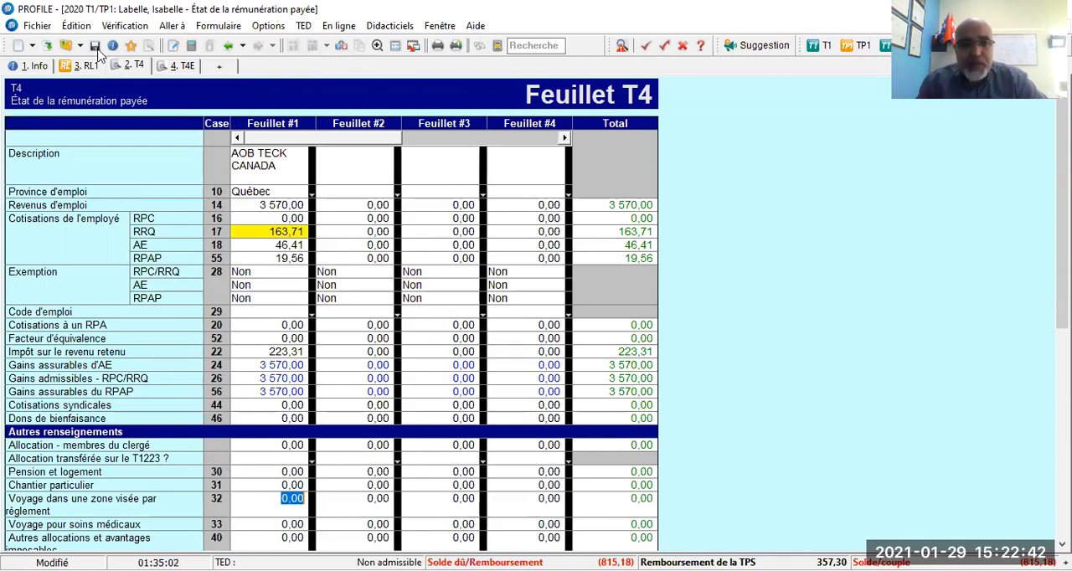
Review Feuillet #1 on the RL-1 and the benefit, tax withheld and repayment boxes on the T4E.
left_click(80, 68)
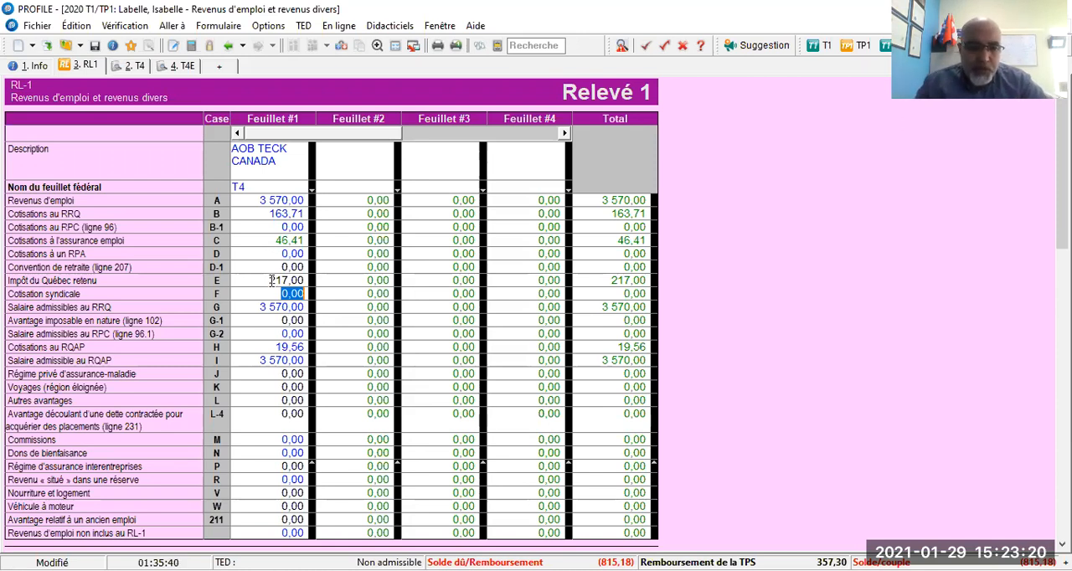
left_click(176, 66)
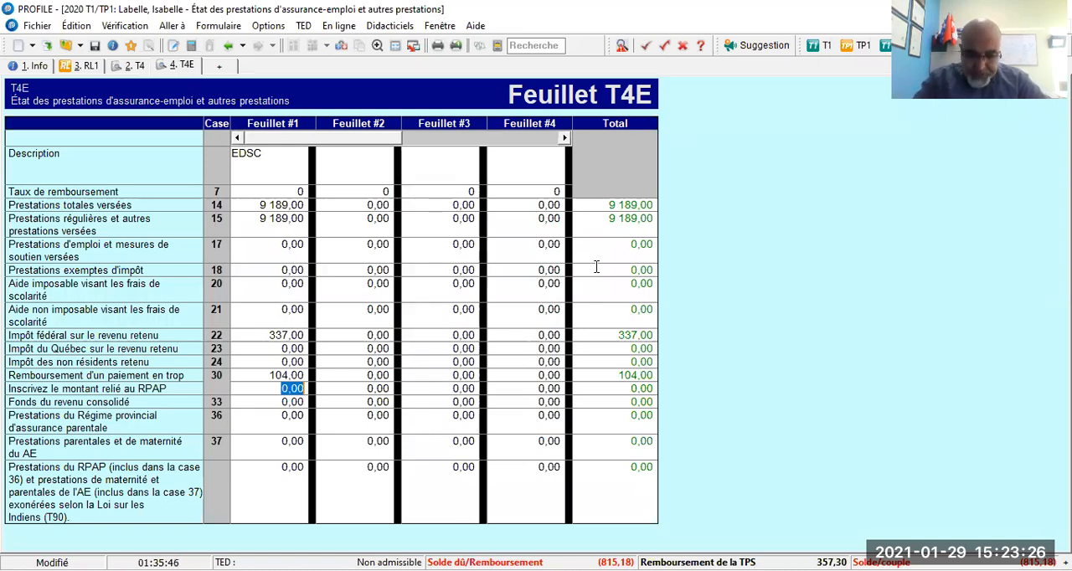
key("Up")
key("Up")
key("Up")
key("Up")
key("Up")
key("Up")
key("Up")
key("Up")
key("Up")
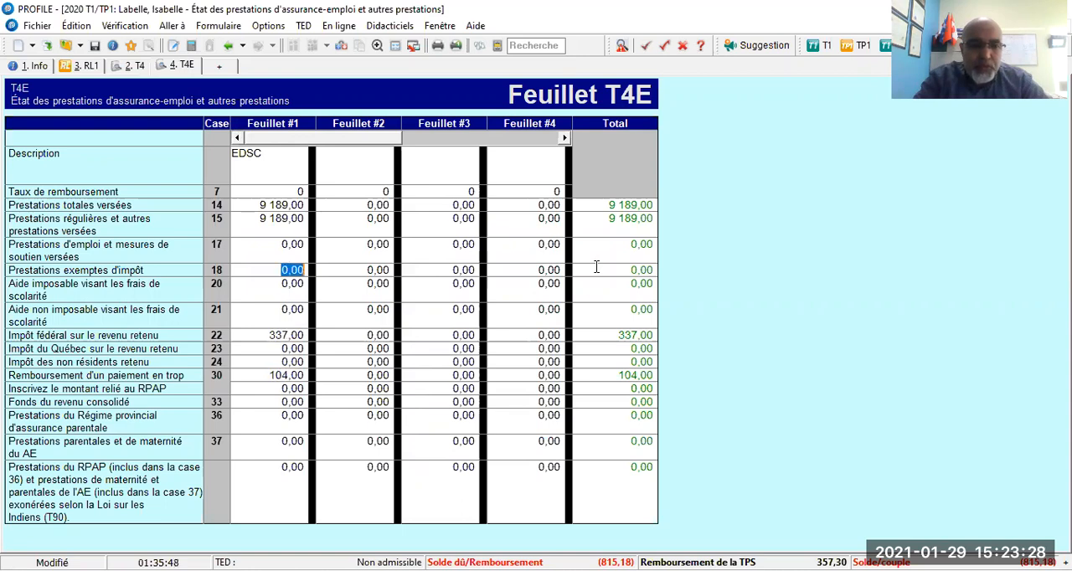
key("Up")
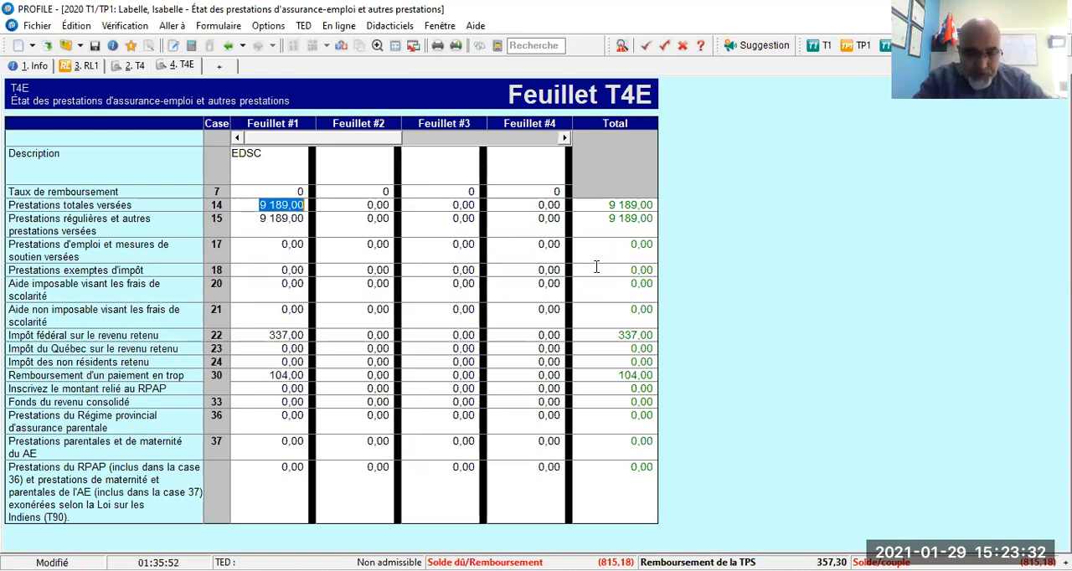
key("Down")
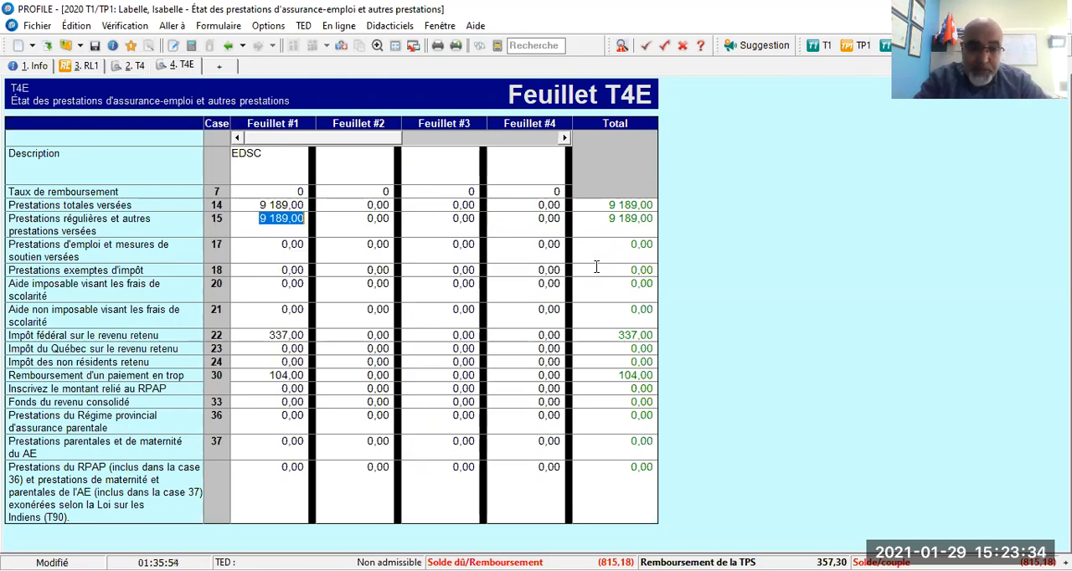
key("Down")
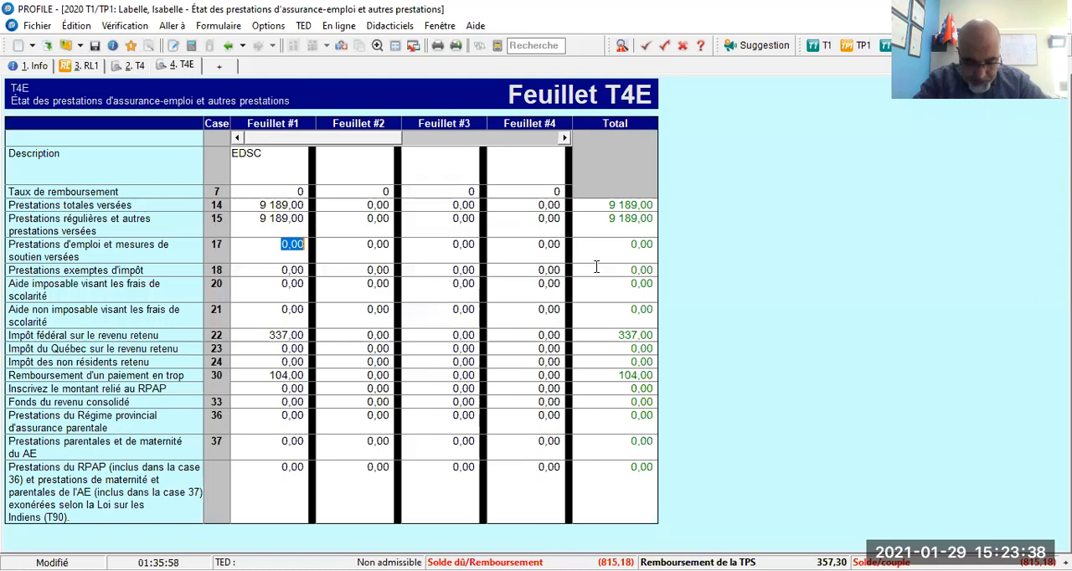
key("Down")
key("Down")
key("Down")
key("Down")
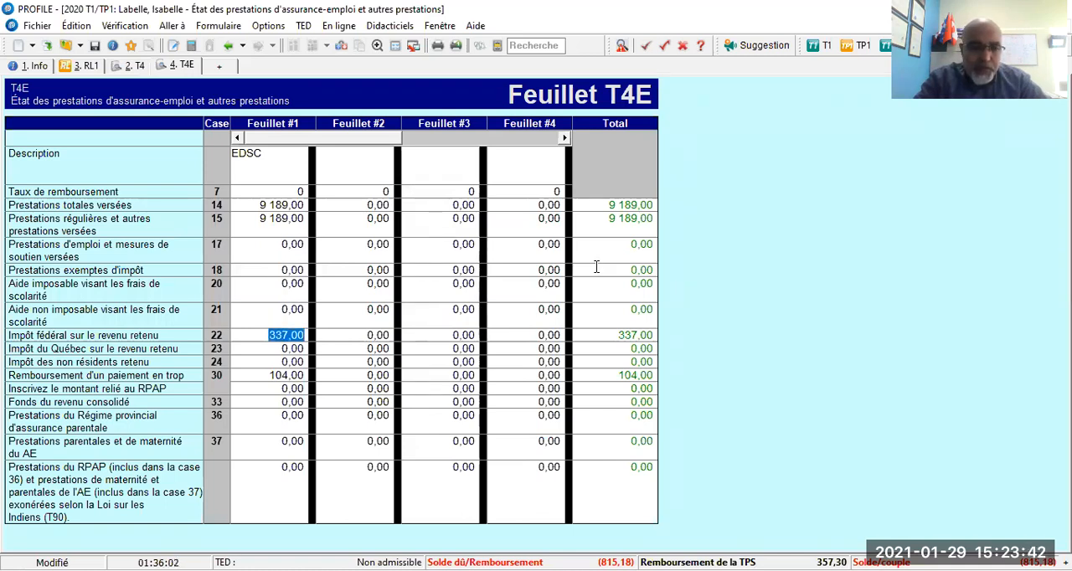
key("Down")
key("Down")
key("Down")
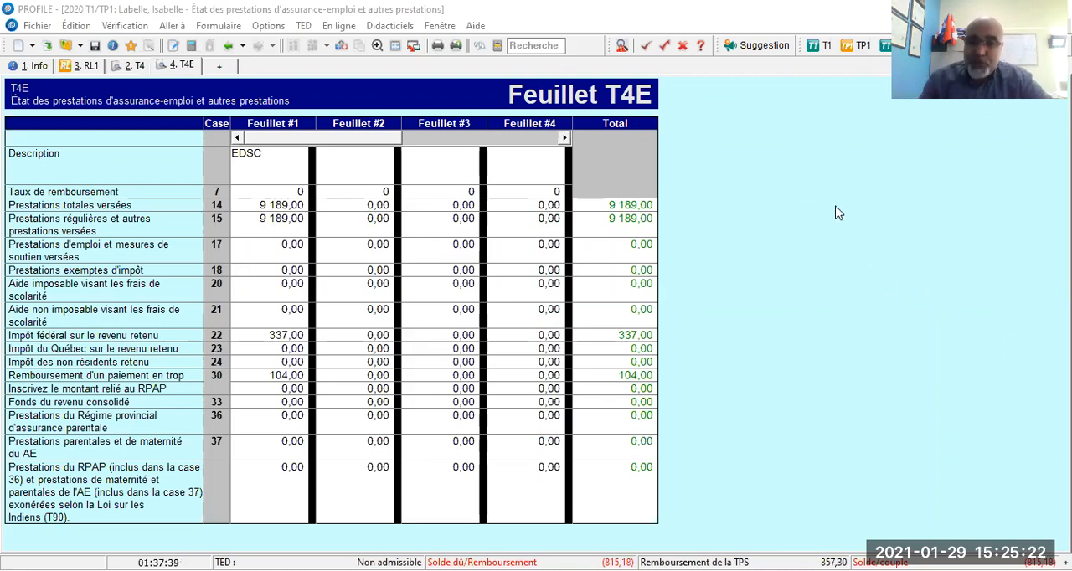
Return to the client's personal information form and display the audit summary of warnings for the return.
left_click(38, 66)
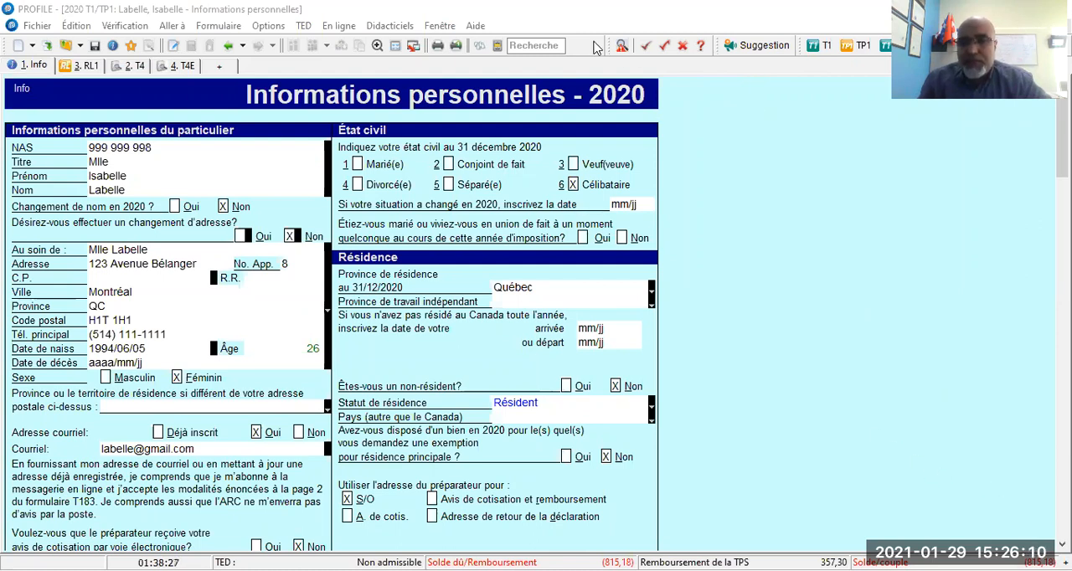
left_click(621, 47)
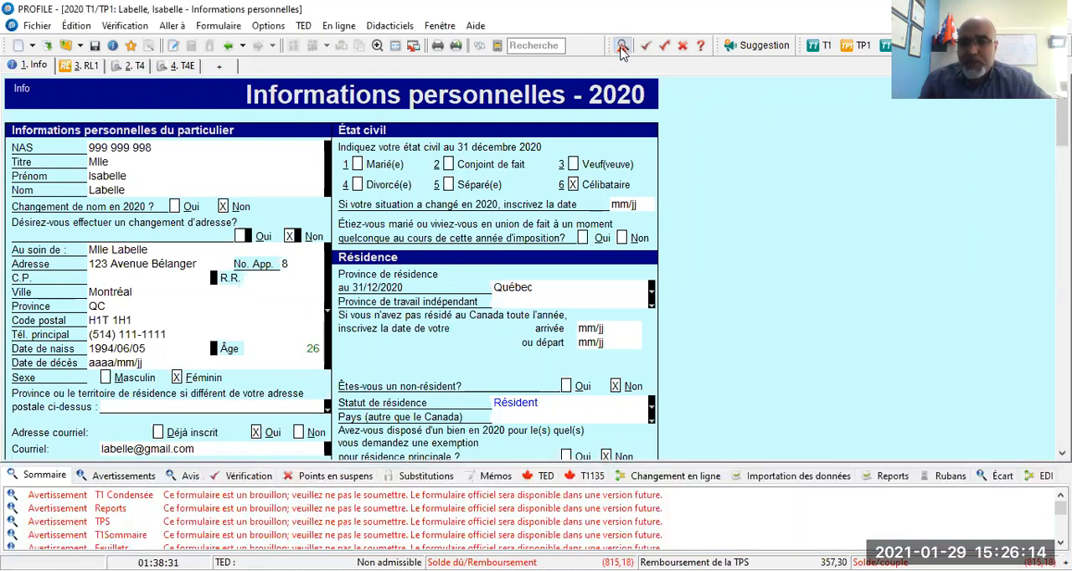